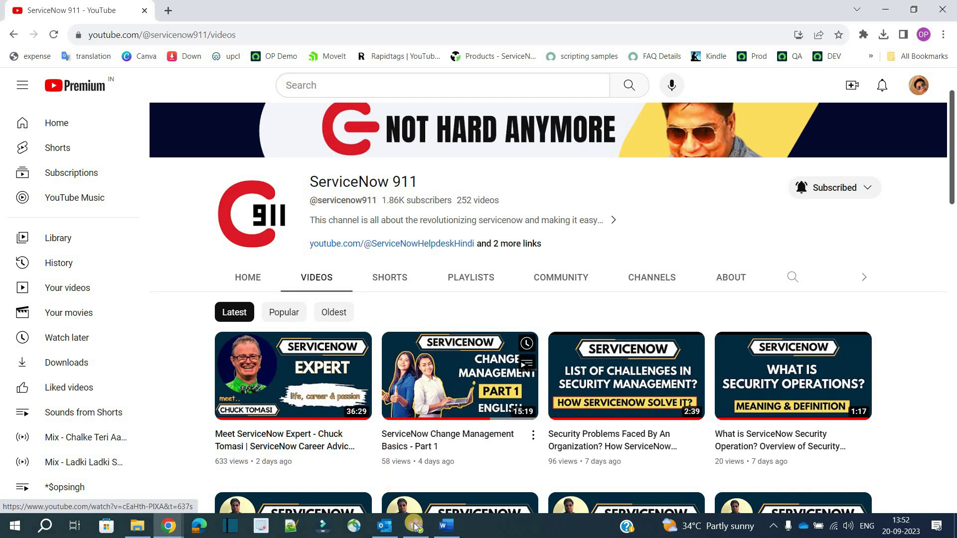
Switch to the Change Management Word document and highlight the definition of a standard change under Types of change
{"action": "key", "text": "alt+Tab"}
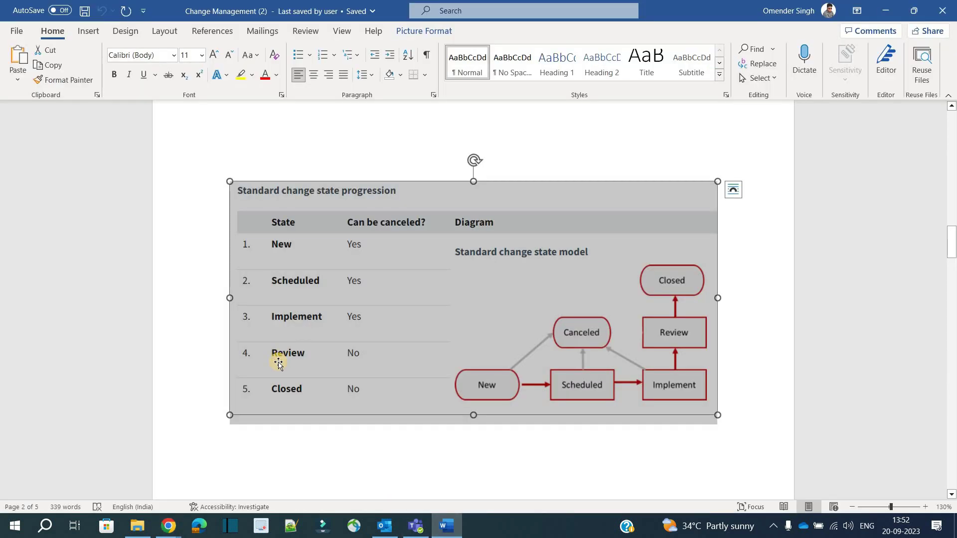
{"action": "scroll", "coordinate": [278, 364], "scroll_direction": "up", "scroll_amount": 10}
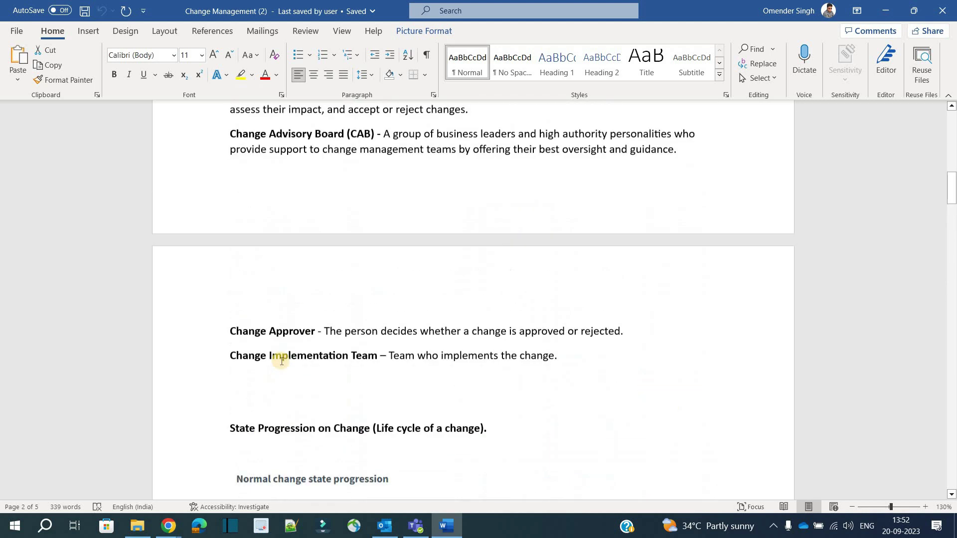
{"action": "scroll", "coordinate": [282, 361], "scroll_direction": "up", "scroll_amount": 10}
{"action": "left_click_drag", "start_coordinate": [327, 254], "coordinate": [516, 255]}
{"action": "left_click_drag", "start_coordinate": [595, 256], "coordinate": [672, 261]}
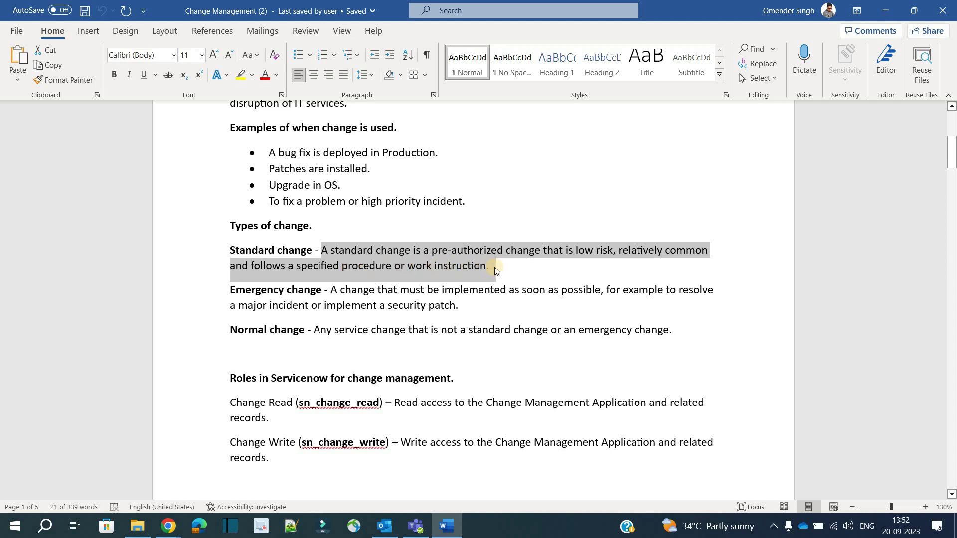
Examine the change management roles and compare the normal and standard change state progression diagrams
{"action": "scroll", "coordinate": [446, 304], "scroll_direction": "down", "scroll_amount": 8}
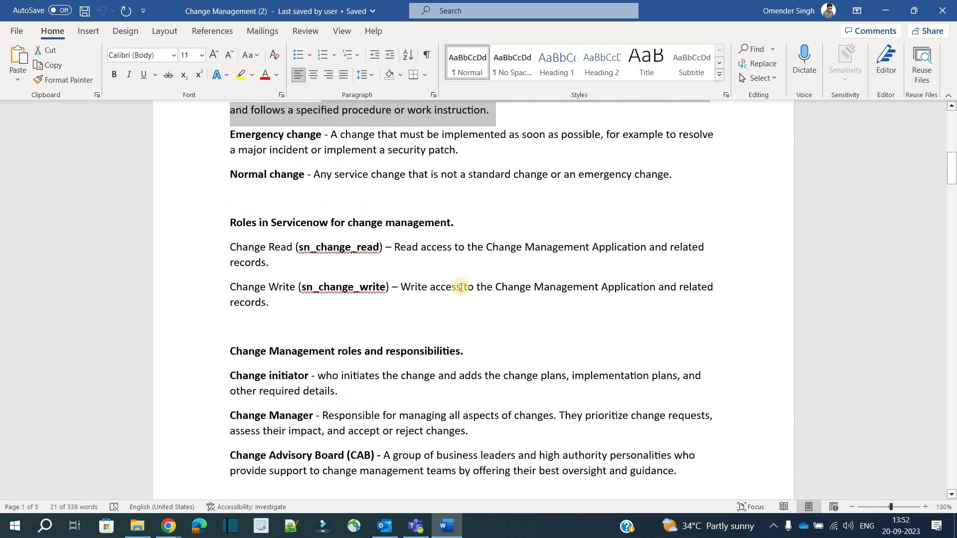
{"action": "scroll", "coordinate": [446, 304], "scroll_direction": "down", "scroll_amount": 3}
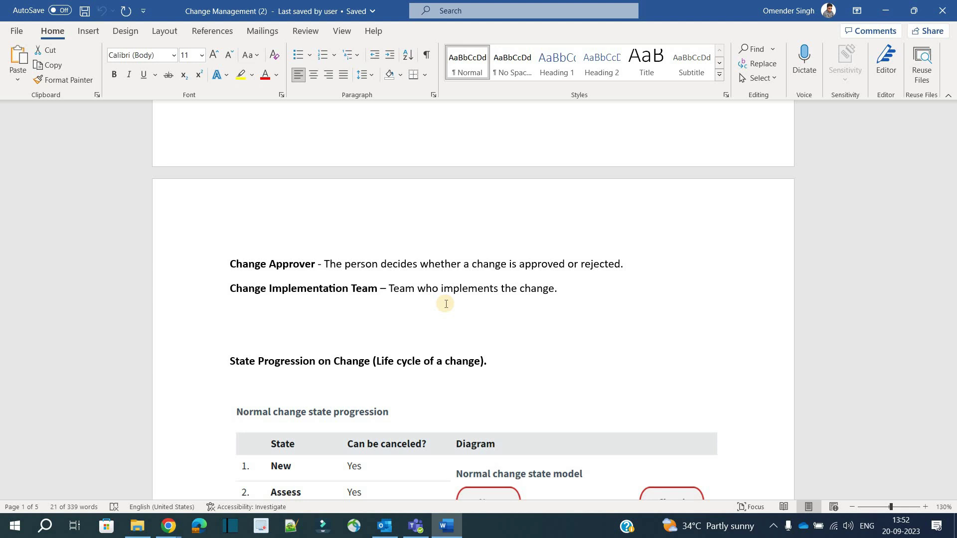
{"action": "scroll", "coordinate": [376, 298], "scroll_direction": "down", "scroll_amount": 2}
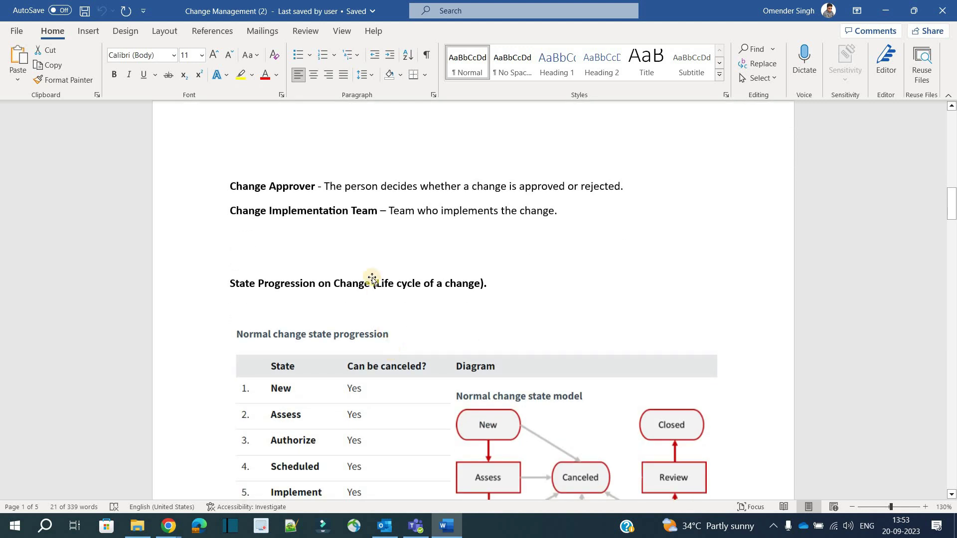
{"action": "scroll", "coordinate": [374, 289], "scroll_direction": "down", "scroll_amount": 4}
{"action": "left_click", "coordinate": [371, 275]}
{"action": "scroll", "coordinate": [371, 276], "scroll_direction": "down", "scroll_amount": 3}
{"action": "scroll", "coordinate": [373, 269], "scroll_direction": "down", "scroll_amount": 2}
{"action": "left_click", "coordinate": [384, 252]}
{"action": "scroll", "coordinate": [378, 234], "scroll_direction": "down", "scroll_amount": 3}
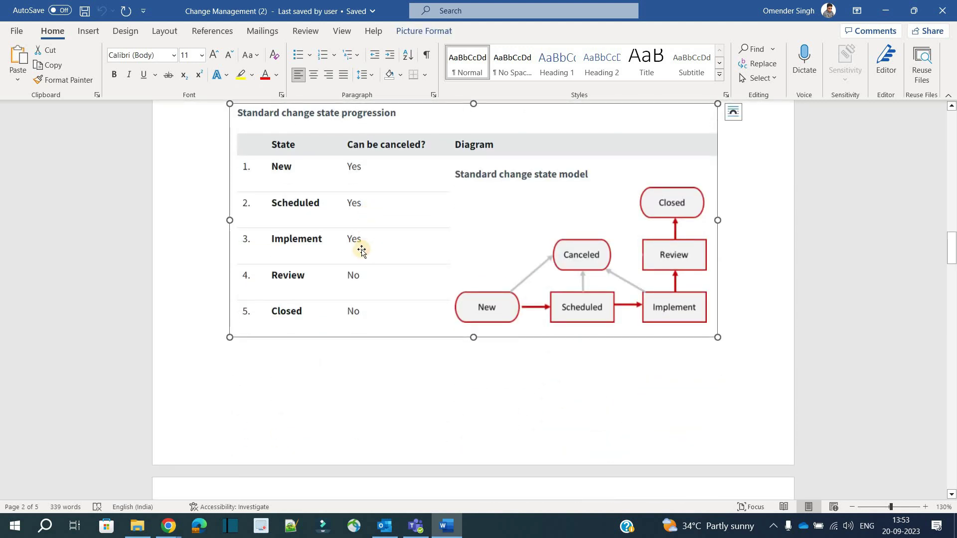
{"action": "scroll", "coordinate": [358, 247], "scroll_direction": "up", "scroll_amount": 2}
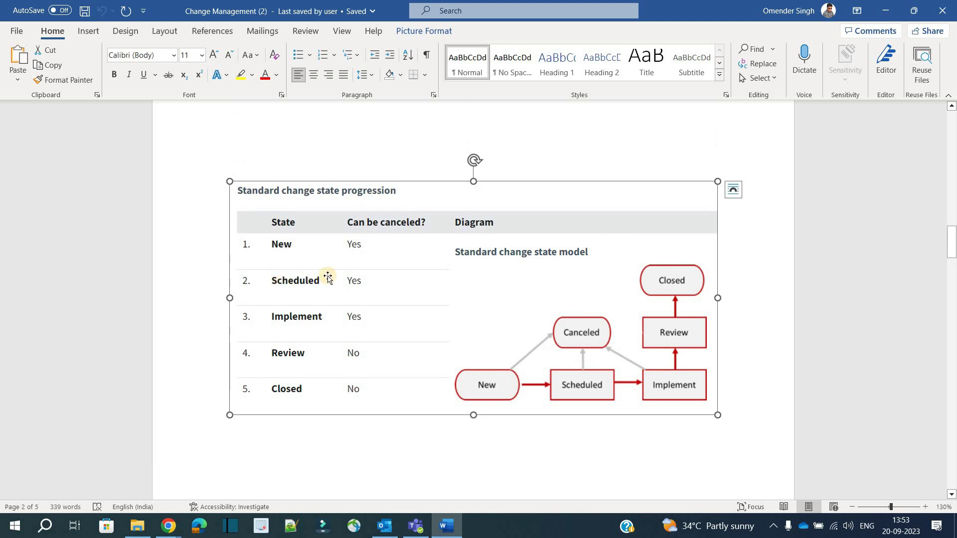
{"action": "scroll", "coordinate": [272, 182], "scroll_direction": "up", "scroll_amount": 6}
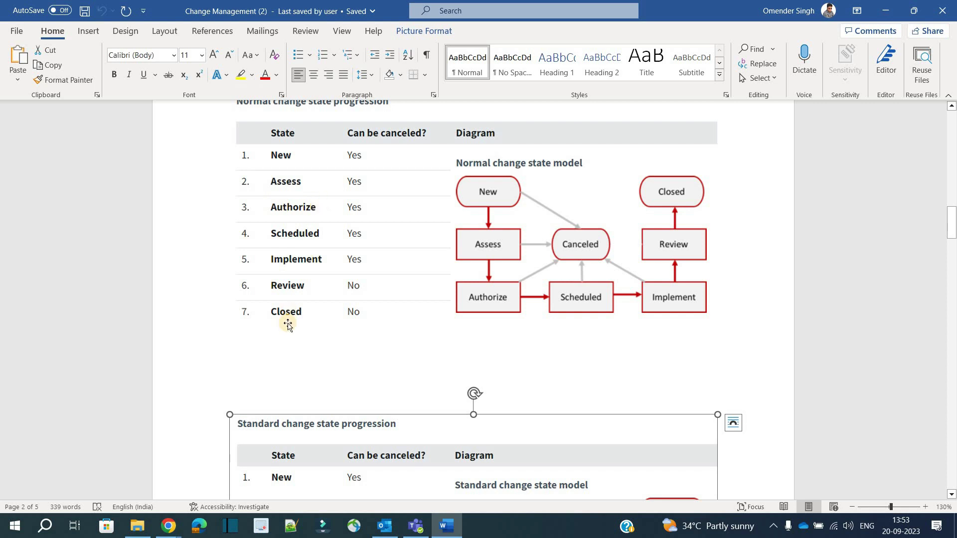
{"action": "scroll", "coordinate": [281, 344], "scroll_direction": "down", "scroll_amount": 4}
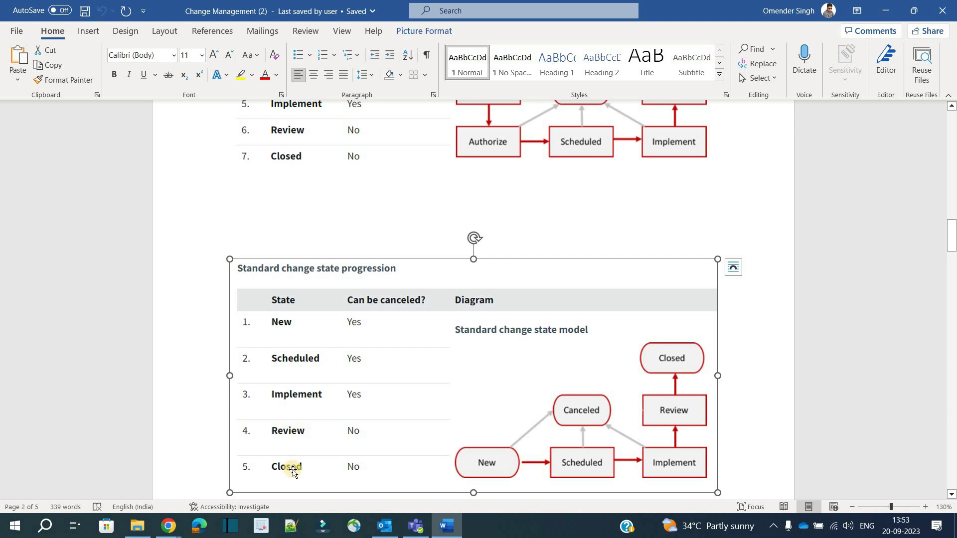
{"action": "scroll", "coordinate": [263, 297], "scroll_direction": "up", "scroll_amount": 4}
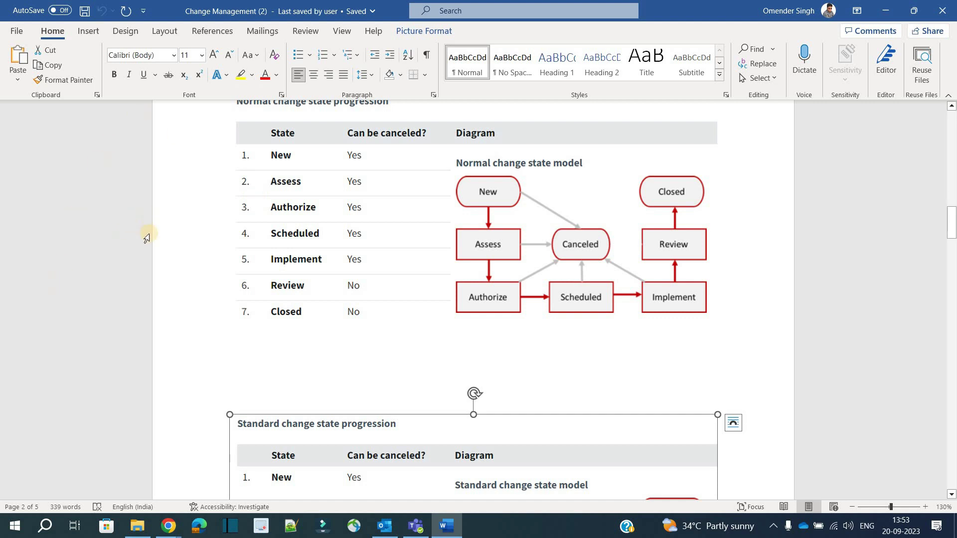
{"action": "scroll", "coordinate": [148, 237], "scroll_direction": "down", "scroll_amount": 1}
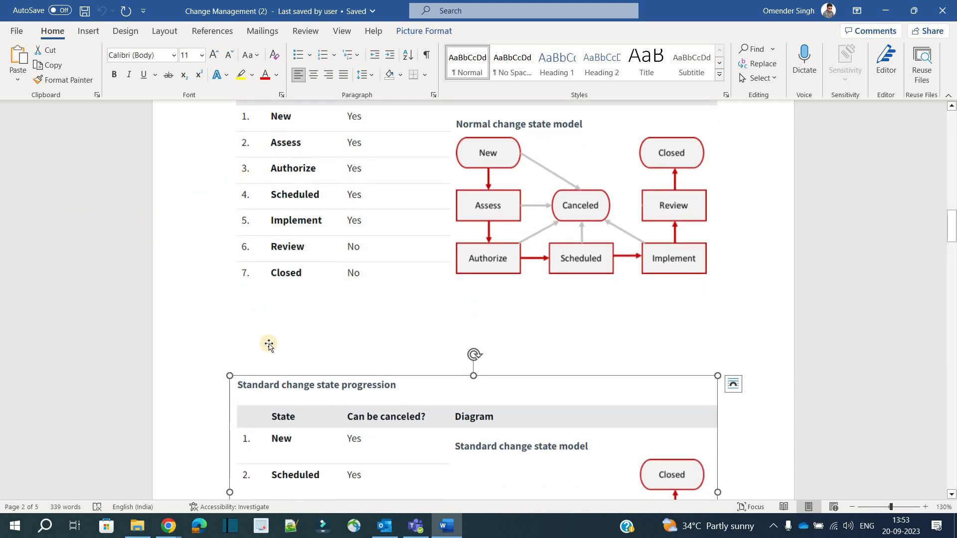
{"action": "scroll", "coordinate": [268, 345], "scroll_direction": "down", "scroll_amount": 3}
Switch to ServiceNow in Chrome and create a change from the Service Catalog's network standard change "Add network switch to datacenter cabinet"
{"action": "left_click", "coordinate": [168, 526]}
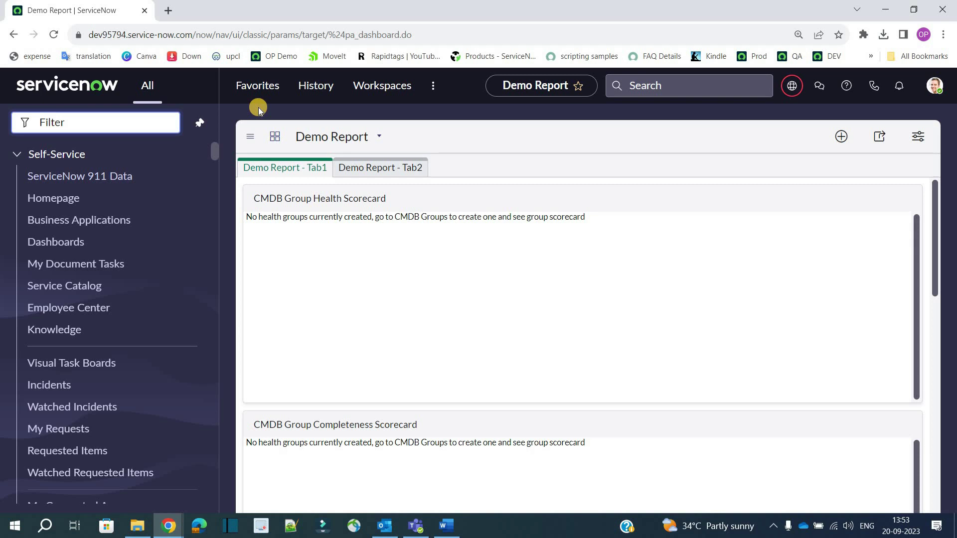
{"action": "left_click", "coordinate": [44, 289]}
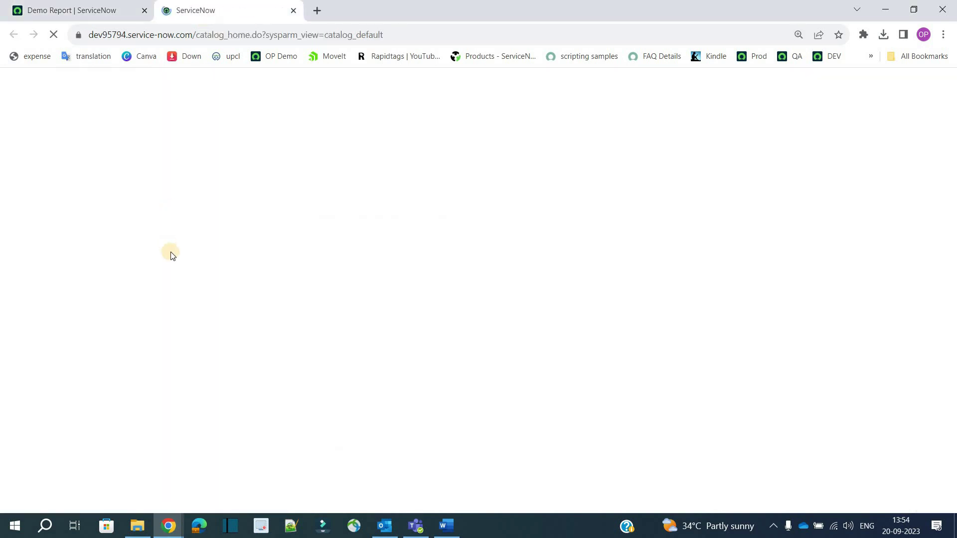
{"action": "scroll", "coordinate": [181, 343], "scroll_direction": "down", "scroll_amount": 3}
{"action": "left_click", "coordinate": [69, 371]}
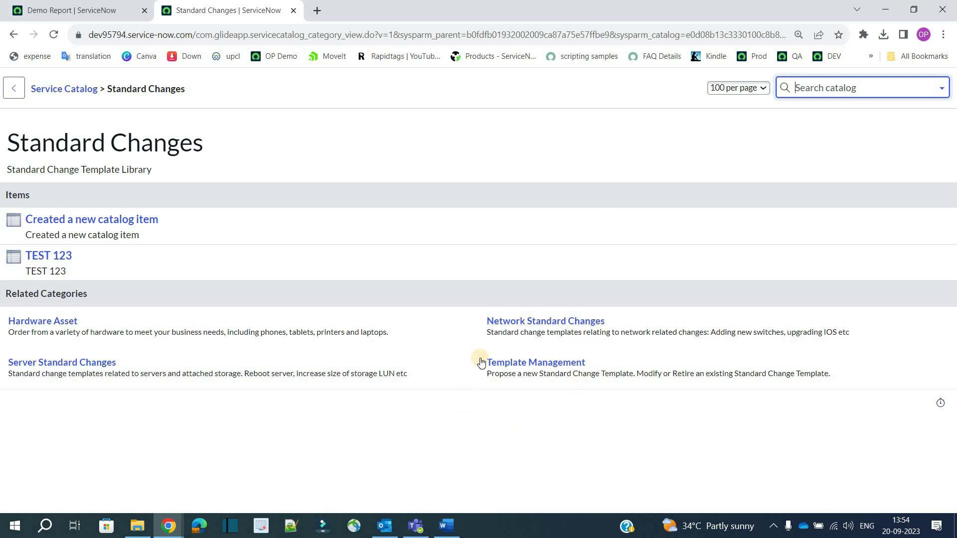
{"action": "left_click", "coordinate": [550, 323]}
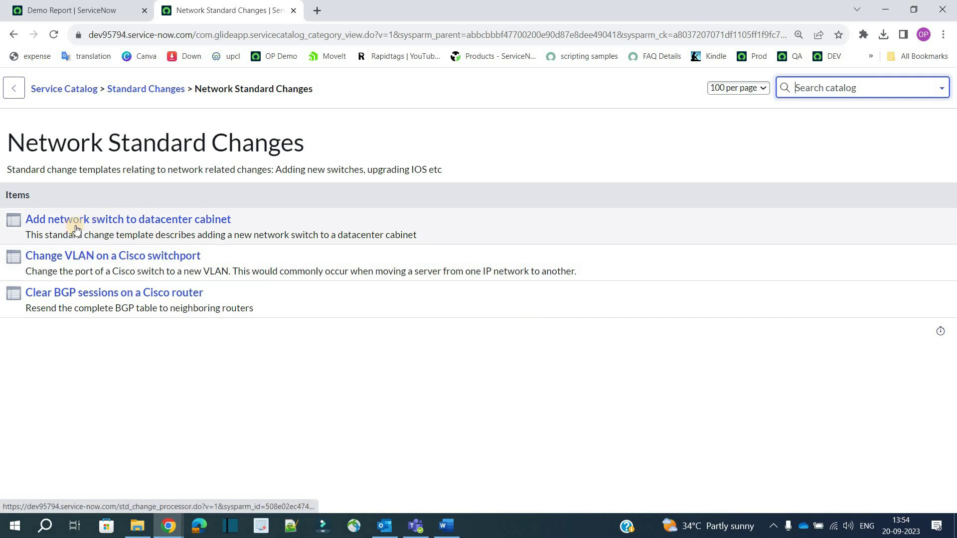
{"action": "left_click", "coordinate": [128, 222]}
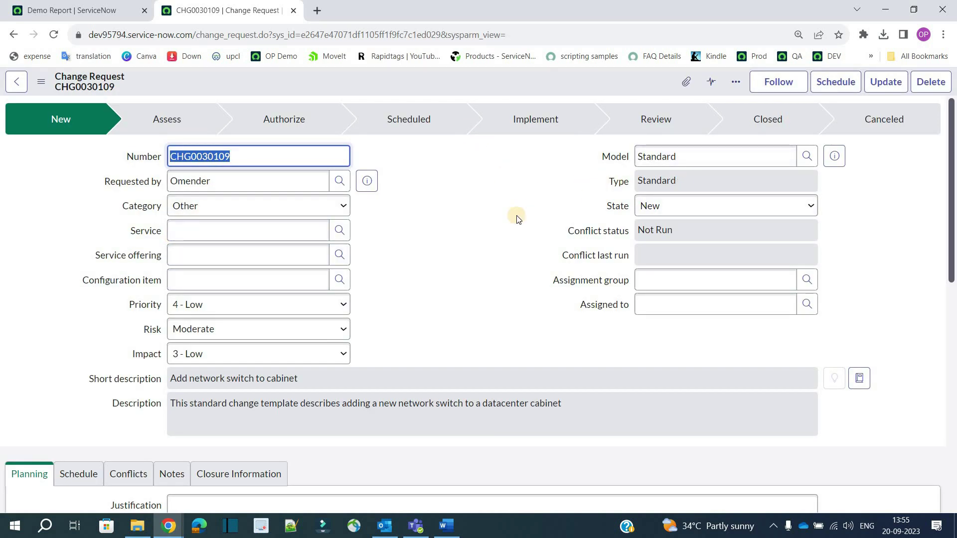
Review the new change request's implementation, backout and test plans
{"action": "scroll", "coordinate": [500, 220], "scroll_direction": "down", "scroll_amount": 7}
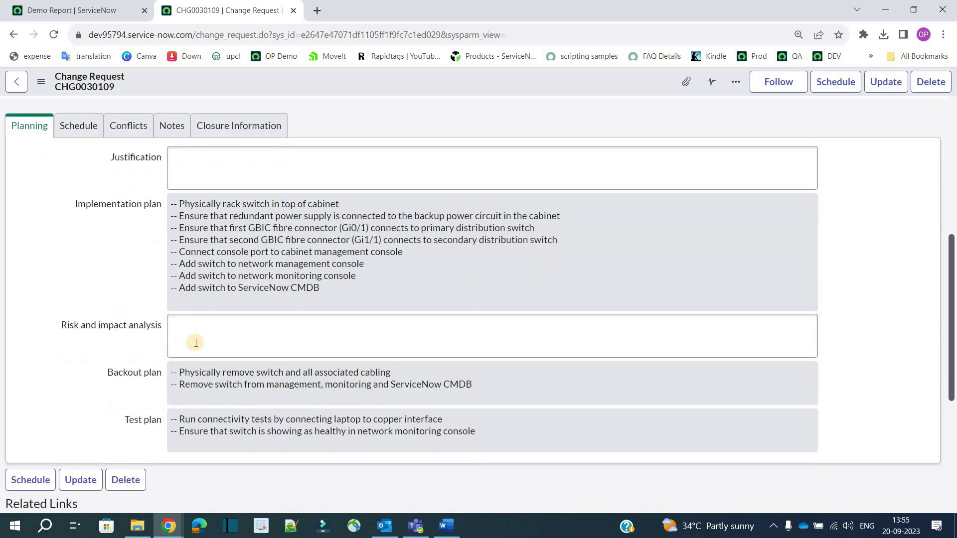
{"action": "scroll", "coordinate": [196, 343], "scroll_direction": "down", "scroll_amount": 5}
{"action": "scroll", "coordinate": [196, 343], "scroll_direction": "up", "scroll_amount": 12}
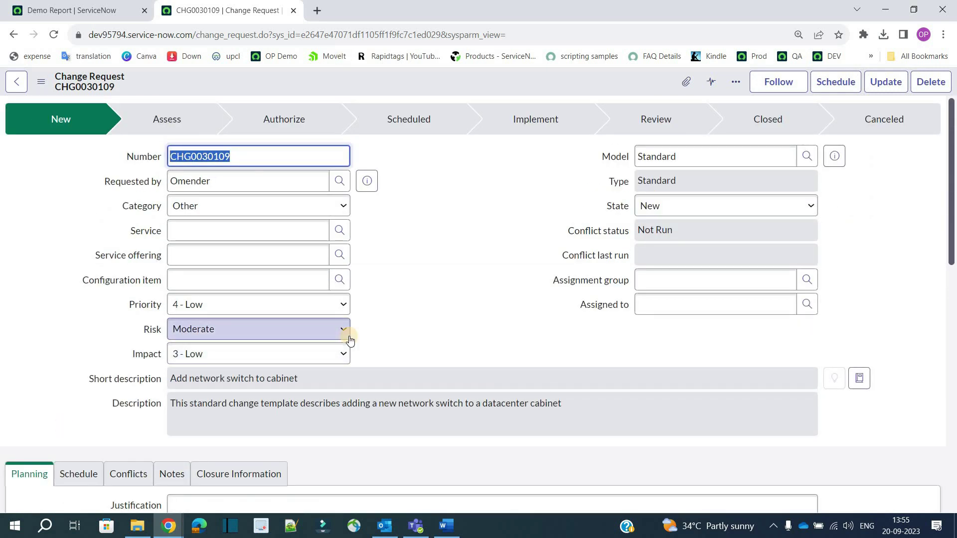
Start another change request from the Change module, compare the models, and choose the preapproved network switch template
{"action": "left_click", "coordinate": [99, 10]}
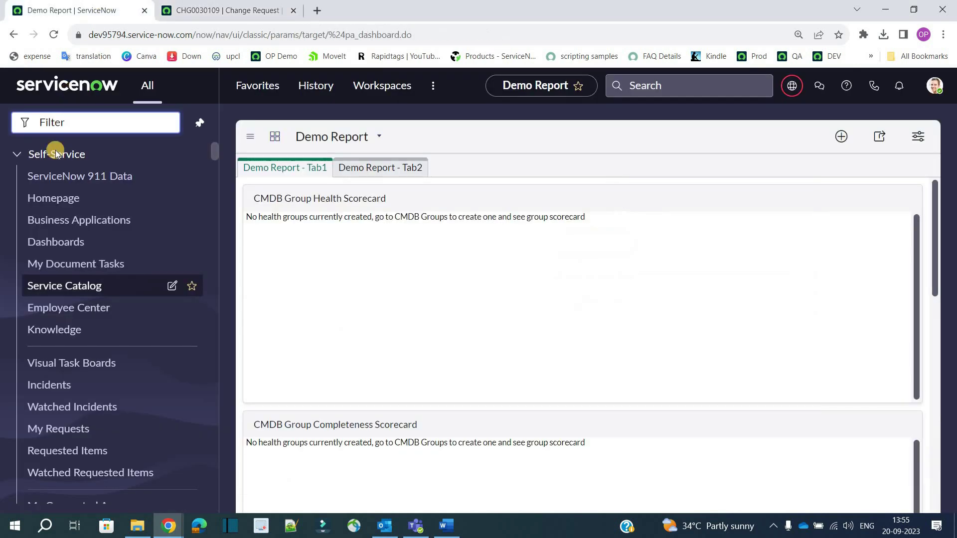
{"action": "scroll", "coordinate": [73, 223], "scroll_direction": "down", "scroll_amount": 15}
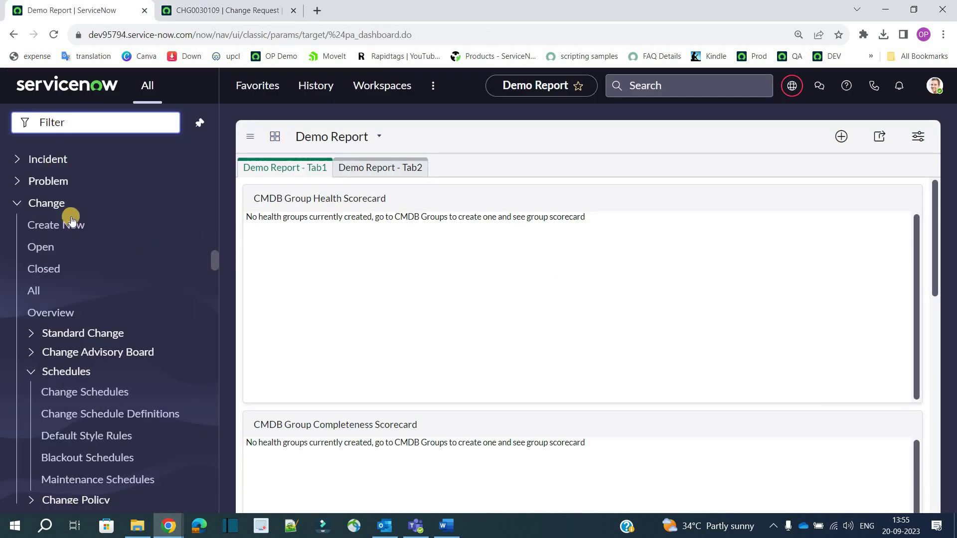
{"action": "left_click", "coordinate": [52, 224]}
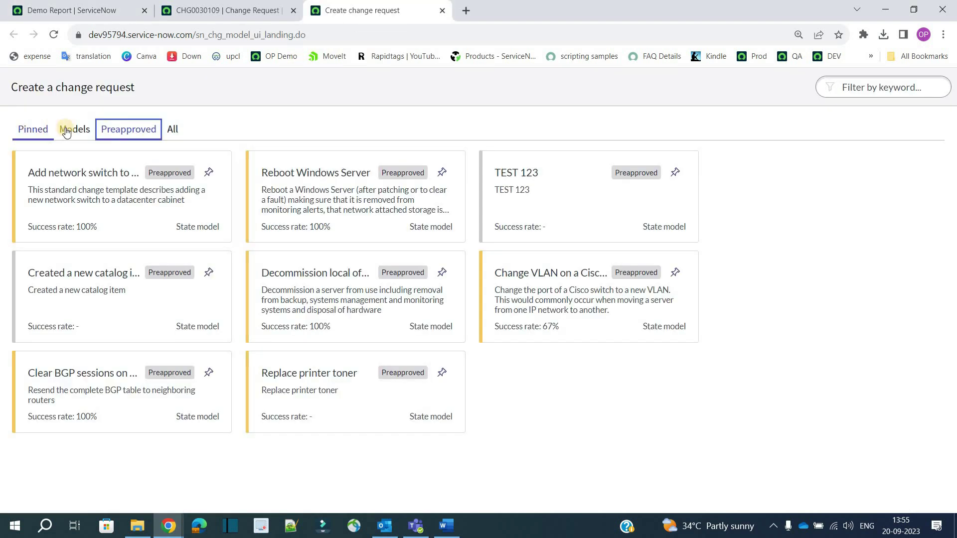
{"action": "left_click", "coordinate": [67, 131]}
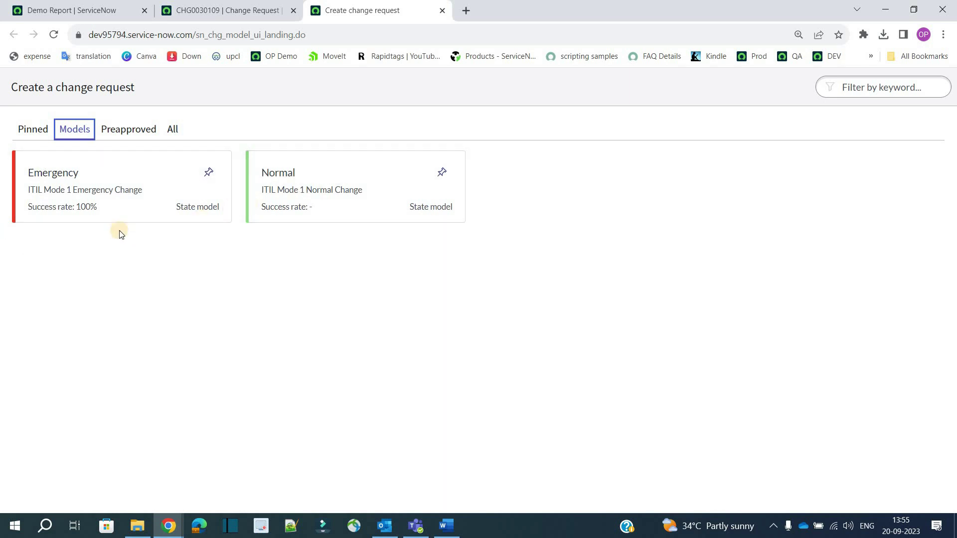
{"action": "left_click", "coordinate": [120, 131]}
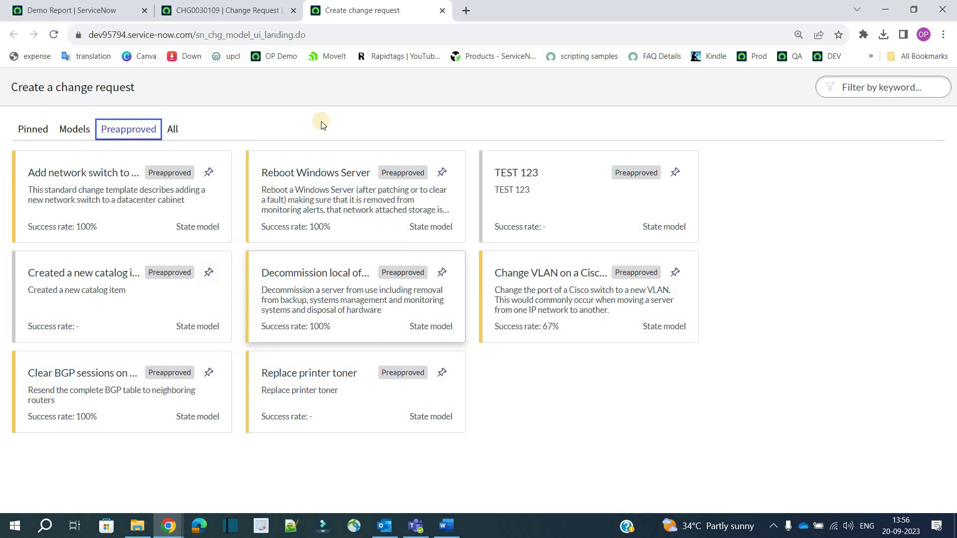
{"action": "left_click", "coordinate": [108, 192]}
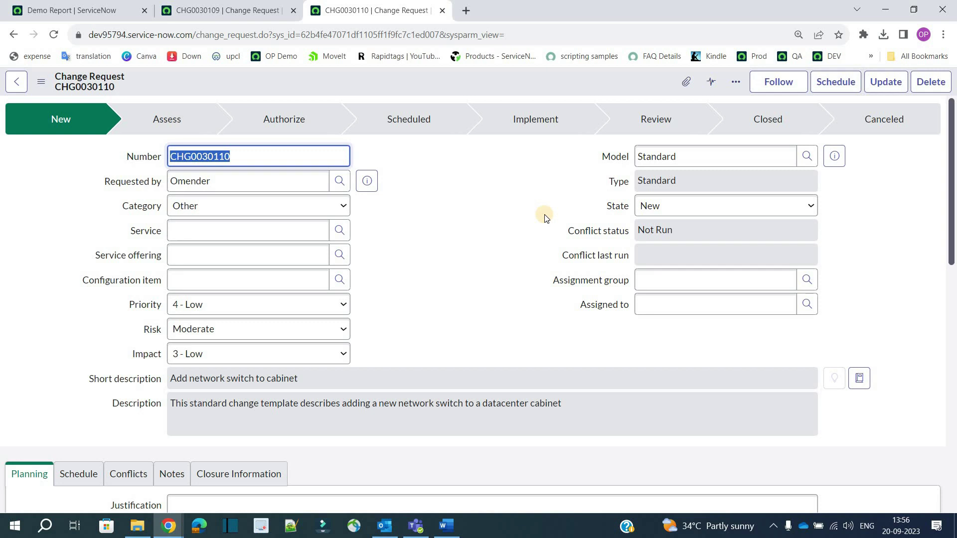
Check the standard change state progression in the Word document and return to the change request in Chrome
{"action": "left_click", "coordinate": [446, 526]}
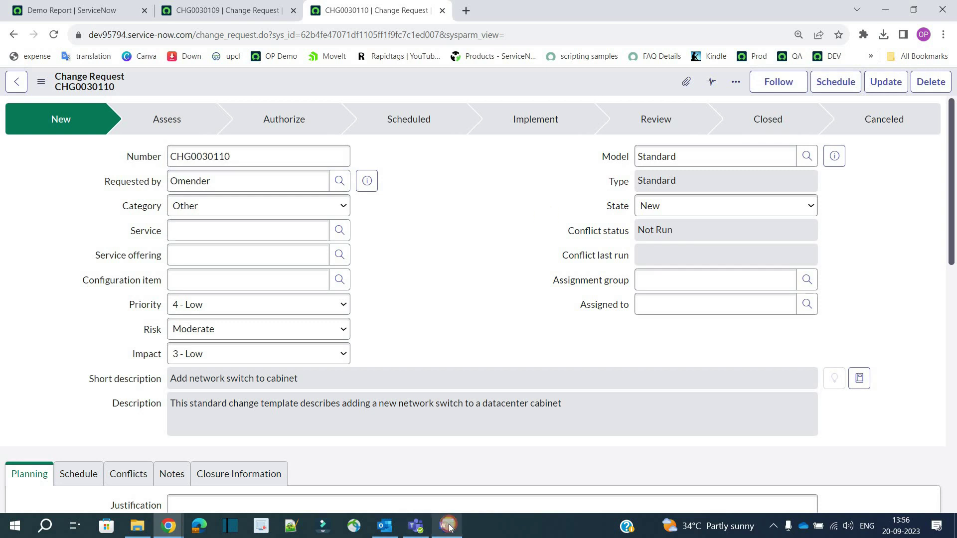
{"action": "scroll", "coordinate": [353, 417], "scroll_direction": "down", "scroll_amount": 3}
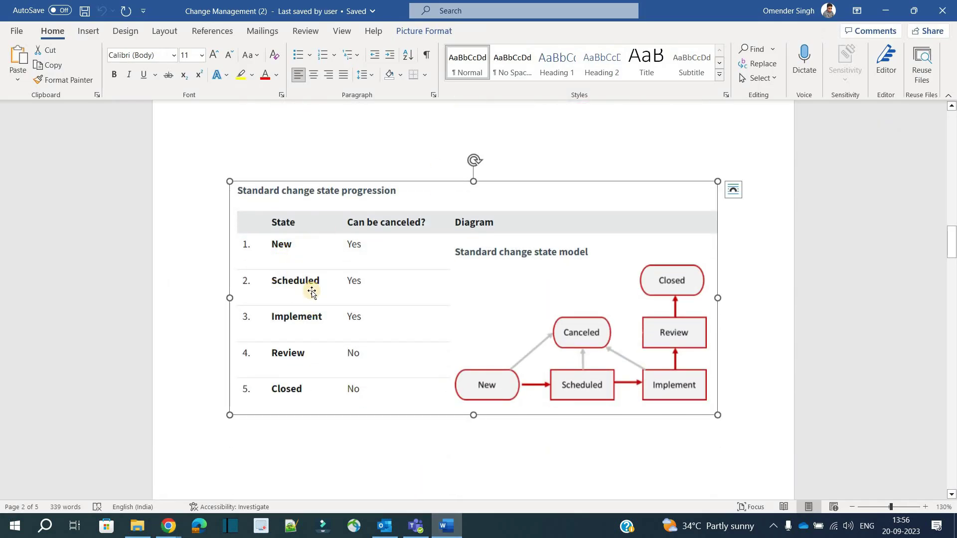
{"action": "key", "text": "alt+Tab"}
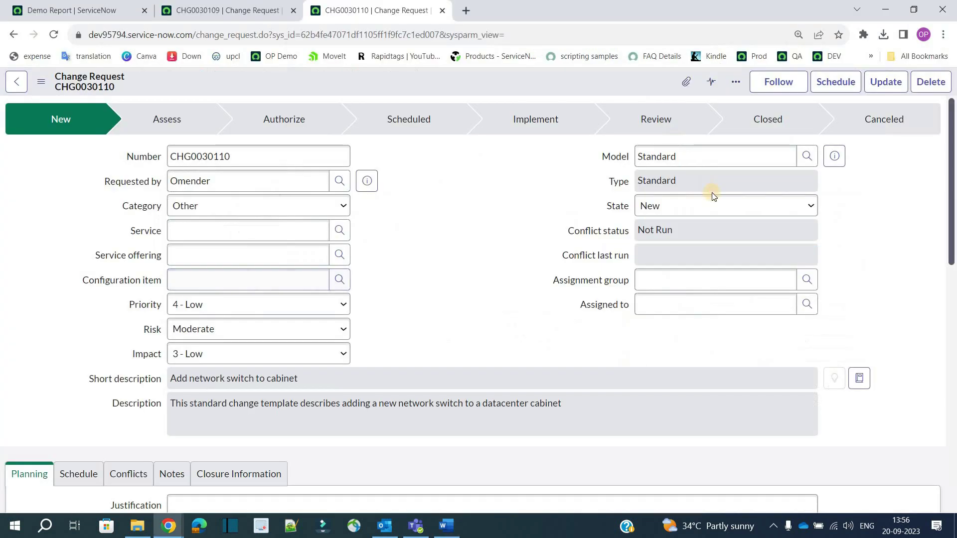
View the change request's available State options and try to move it to Scheduled
{"action": "left_click", "coordinate": [716, 205]}
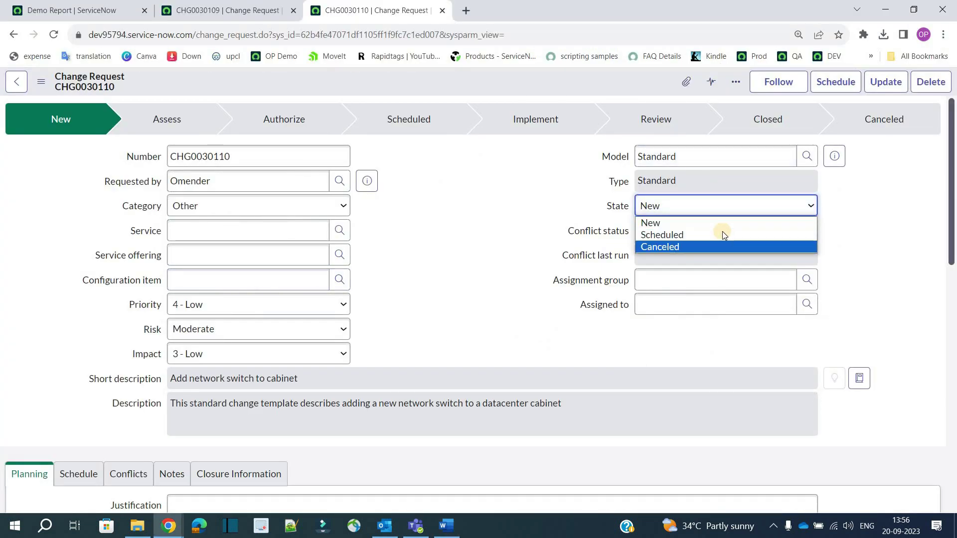
{"action": "left_click", "coordinate": [572, 197]}
{"action": "left_click", "coordinate": [830, 83]}
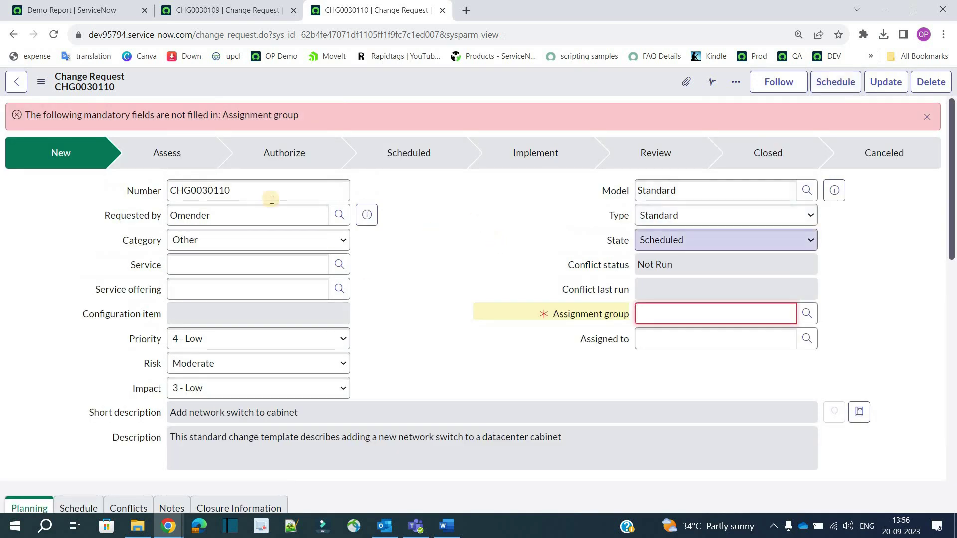
Set the change request's assignment group to Network and assign it to ITIL
{"action": "left_click", "coordinate": [640, 314]}
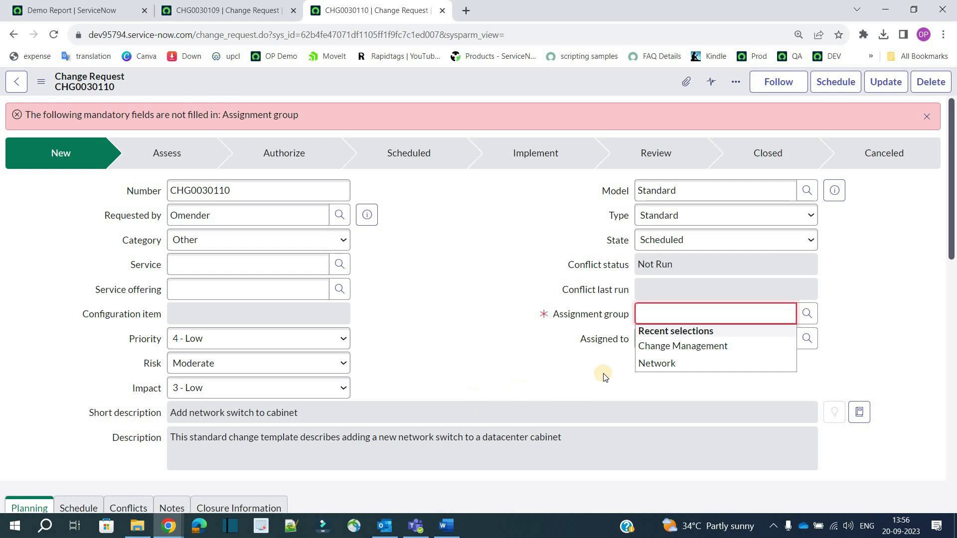
{"action": "key", "text": "Return"}
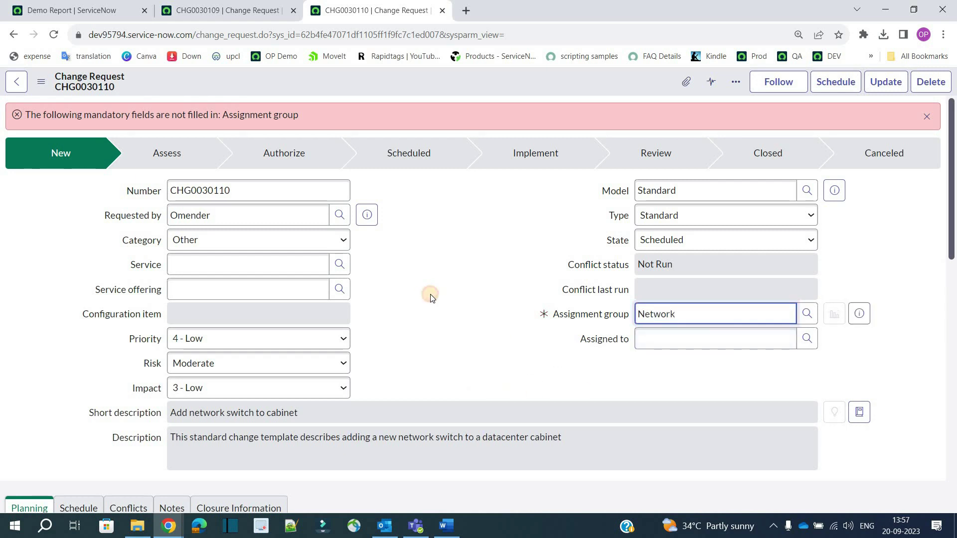
{"action": "left_click", "coordinate": [711, 335]}
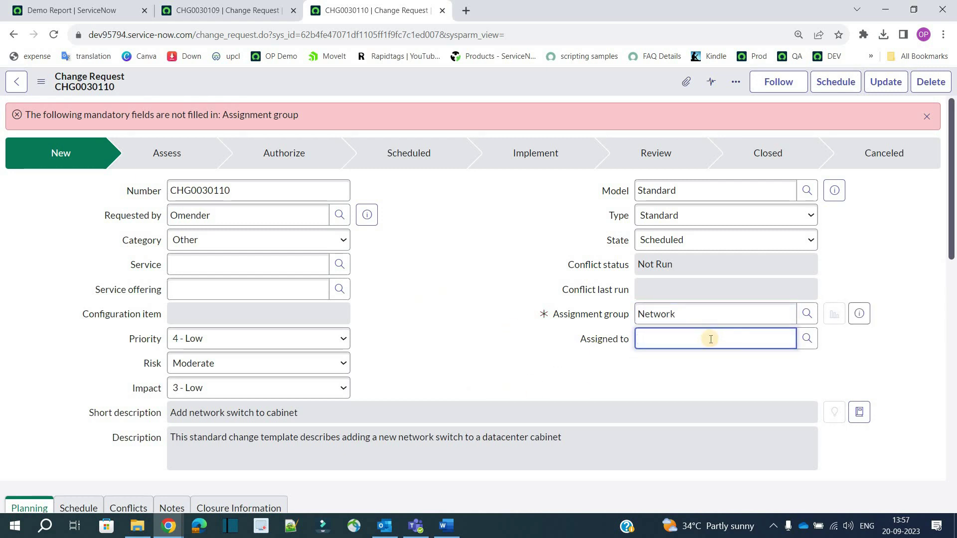
{"action": "left_click", "coordinate": [648, 378]}
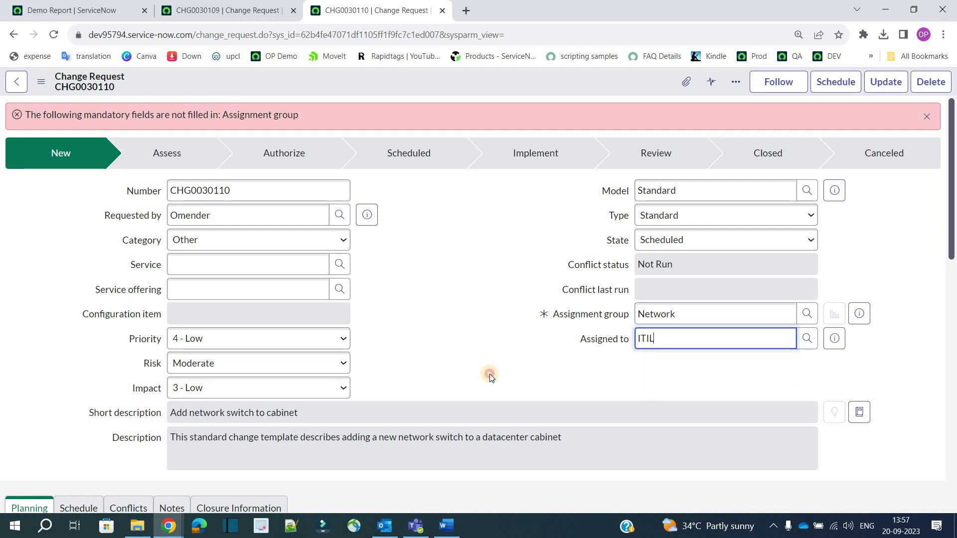
{"action": "scroll", "coordinate": [490, 374], "scroll_direction": "down", "scroll_amount": 3}
{"action": "scroll", "coordinate": [490, 374], "scroll_direction": "down", "scroll_amount": 1}
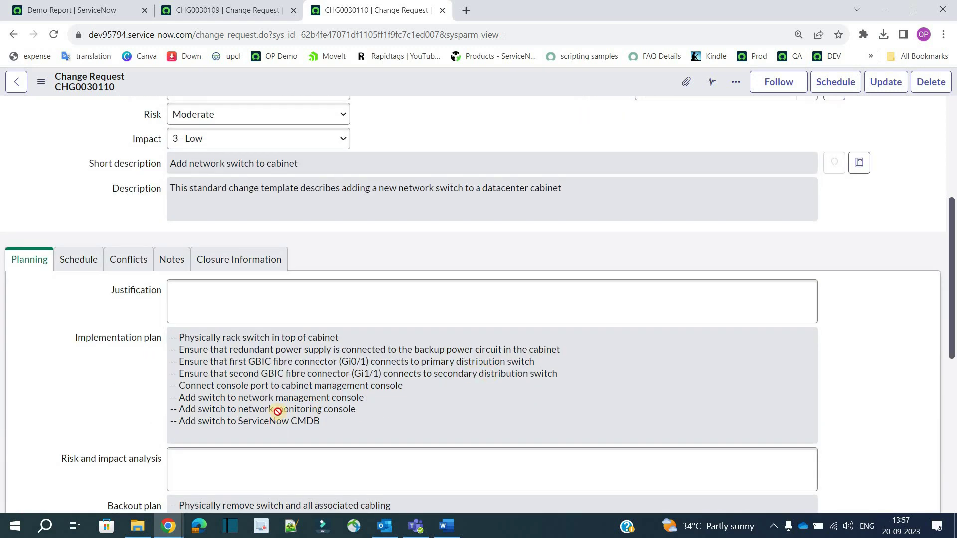
Review the change request's planning details and set its planned start date to 21/09/2023
{"action": "scroll", "coordinate": [224, 278], "scroll_direction": "down", "scroll_amount": 2}
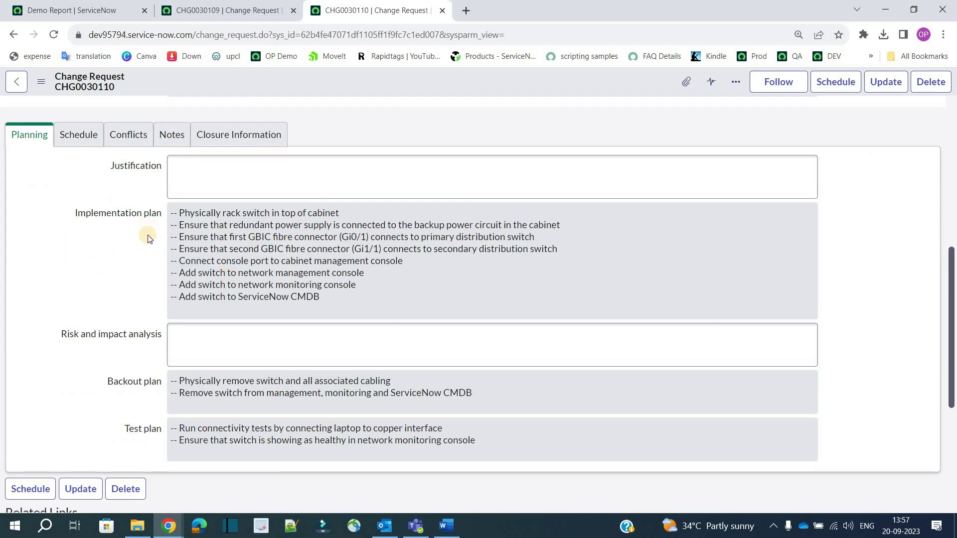
{"action": "left_click_drag", "start_coordinate": [64, 338], "coordinate": [241, 445]}
{"action": "scroll", "coordinate": [241, 445], "scroll_direction": "up", "scroll_amount": 5}
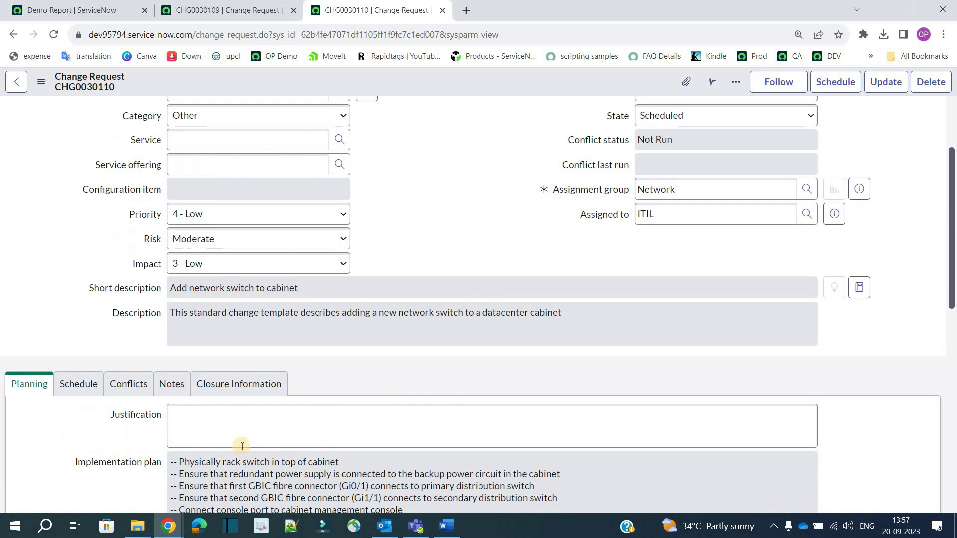
{"action": "left_click_drag", "start_coordinate": [112, 448], "coordinate": [78, 390]}
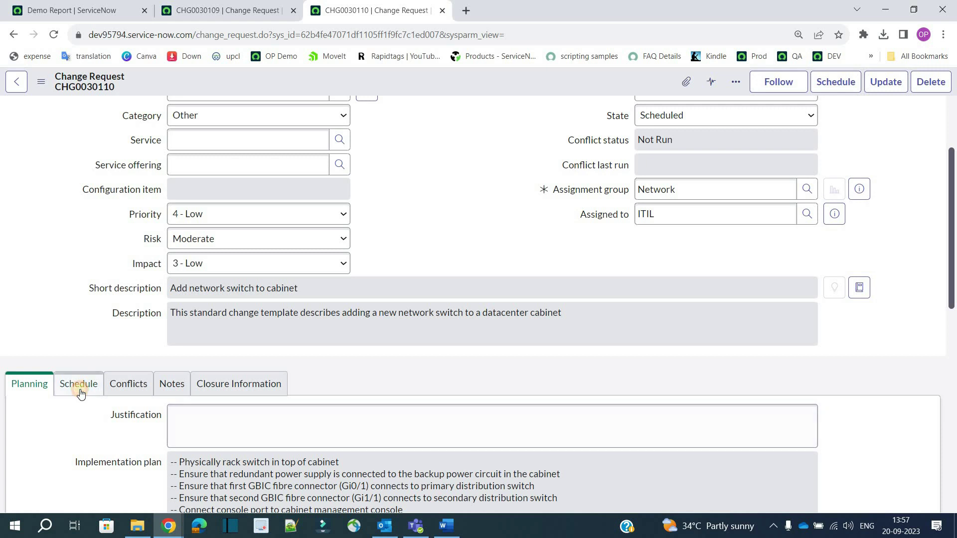
{"action": "left_click", "coordinate": [80, 392]}
{"action": "scroll", "coordinate": [79, 308], "scroll_direction": "down", "scroll_amount": 3}
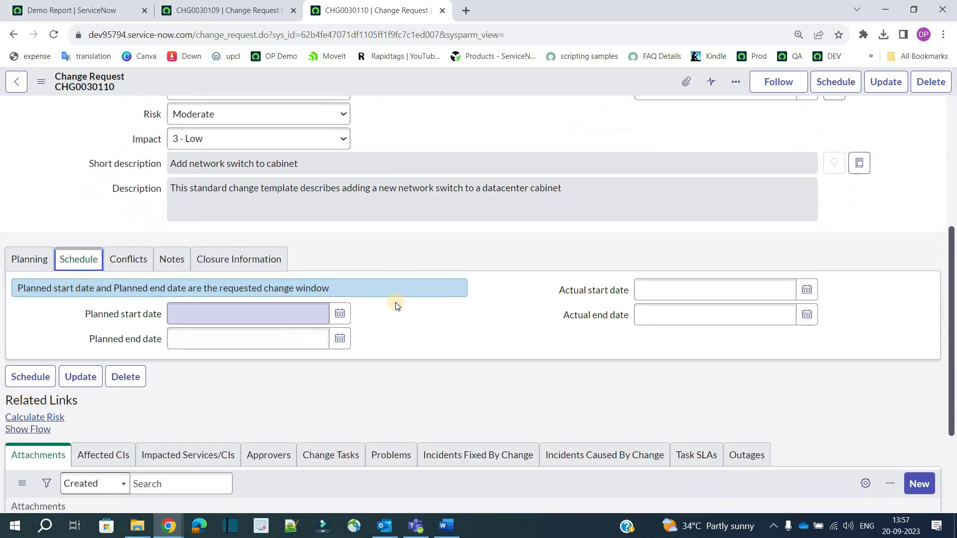
{"action": "left_click", "coordinate": [339, 314]}
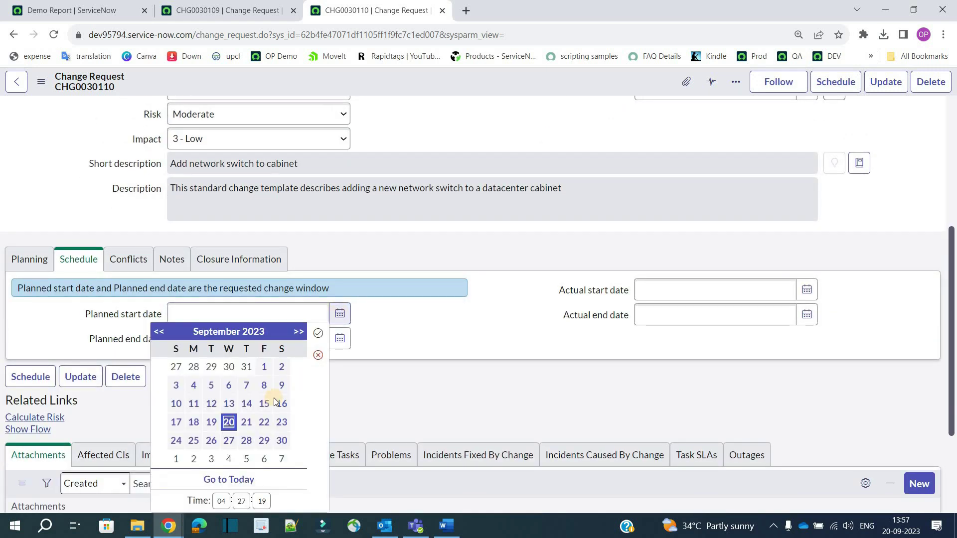
{"action": "left_click", "coordinate": [246, 424]}
{"action": "left_click", "coordinate": [319, 333]}
Set the change request's planned end date to 22/09/2023
{"action": "left_click", "coordinate": [340, 339]}
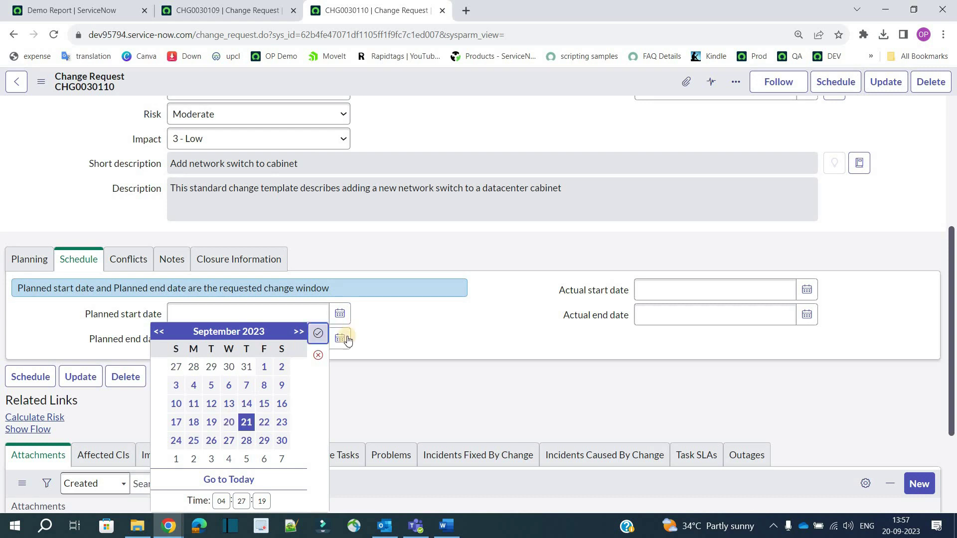
{"action": "left_click", "coordinate": [263, 423]}
{"action": "left_click", "coordinate": [300, 333]}
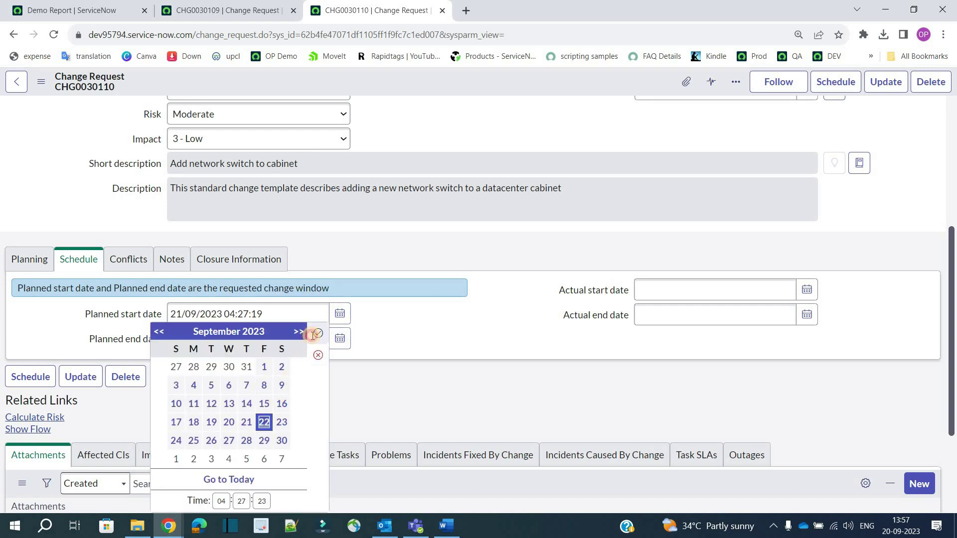
{"action": "left_click", "coordinate": [318, 333]}
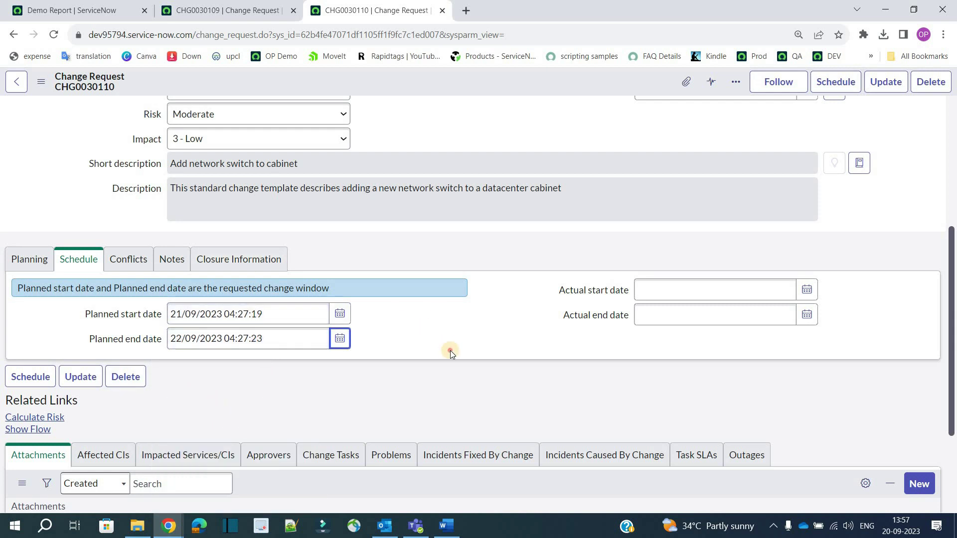
Move the change request to the Scheduled state and check its state progress and conflict status
{"action": "key", "text": "ctrl+s"}
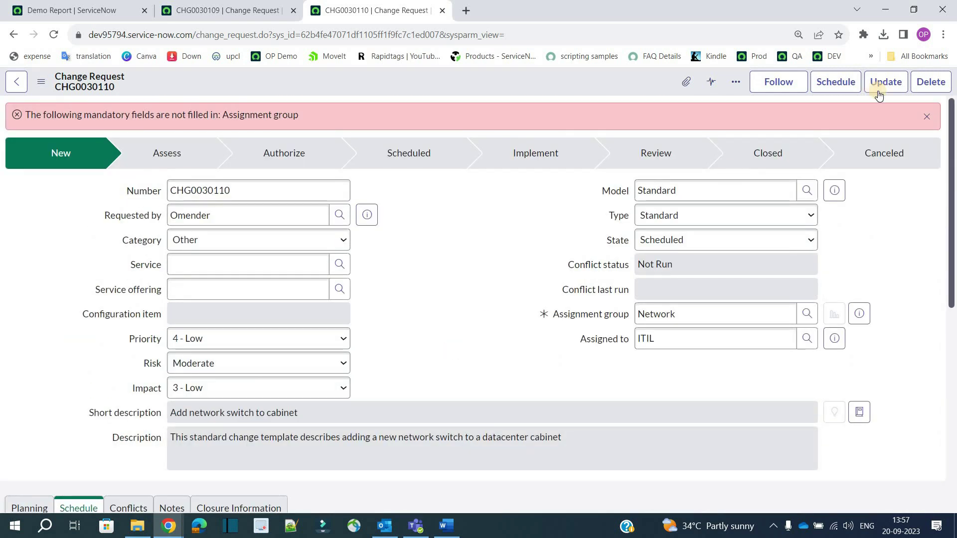
{"action": "left_click", "coordinate": [832, 85]}
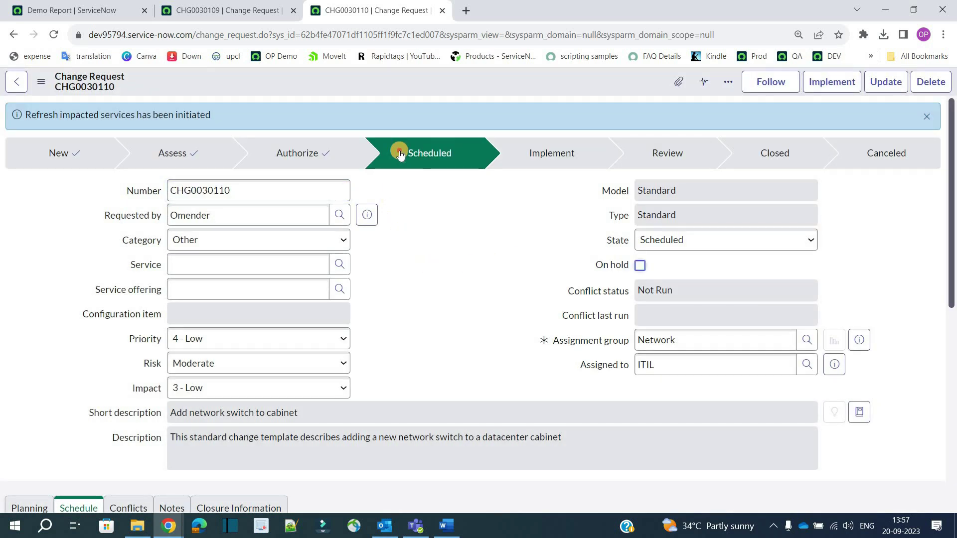
{"action": "double_click", "coordinate": [443, 154]}
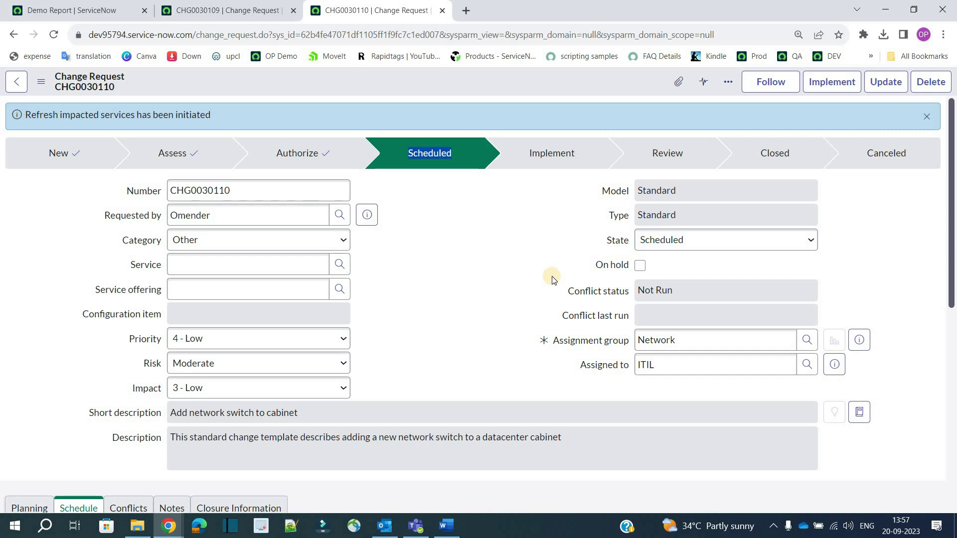
{"action": "left_click_drag", "start_coordinate": [553, 291], "coordinate": [651, 289]}
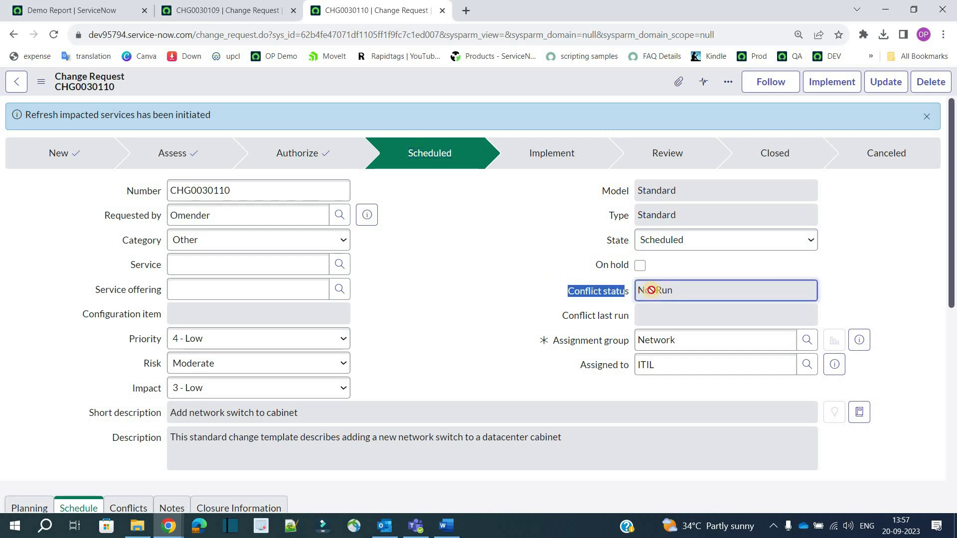
{"action": "left_click", "coordinate": [535, 309]}
Examine the change request's conflict detection requirements against its planned dates and configuration item
{"action": "scroll", "coordinate": [133, 269], "scroll_direction": "down", "scroll_amount": 5}
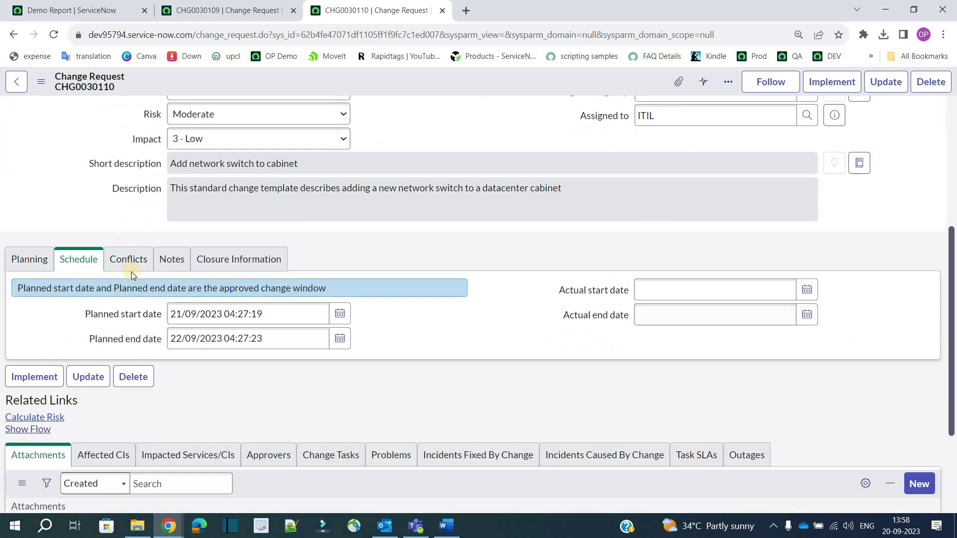
{"action": "left_click", "coordinate": [131, 263]}
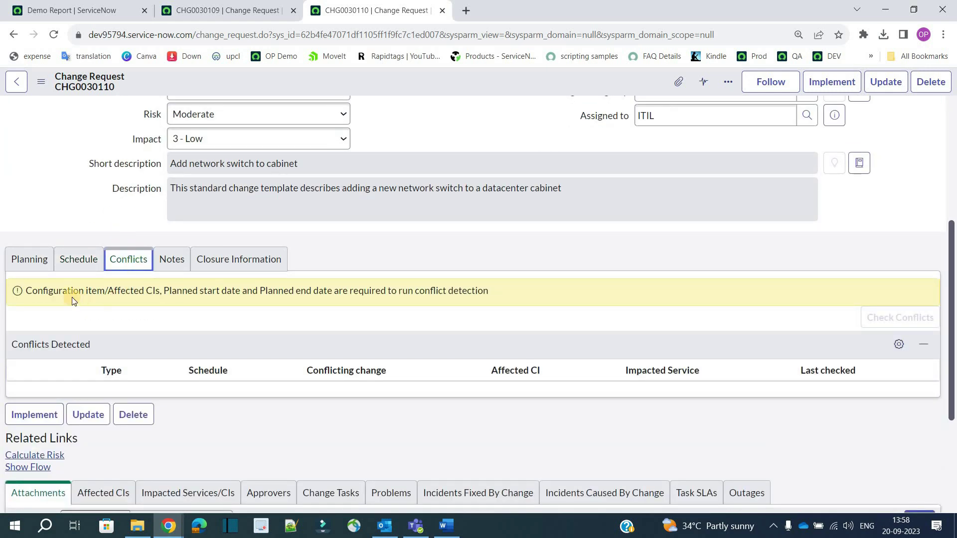
{"action": "left_click_drag", "start_coordinate": [25, 290], "coordinate": [477, 291]}
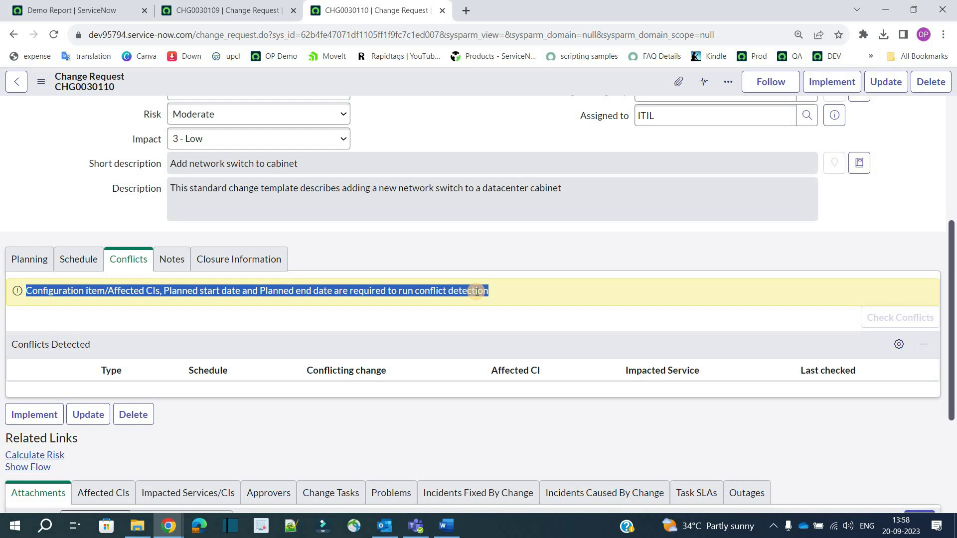
{"action": "scroll", "coordinate": [477, 292], "scroll_direction": "down", "scroll_amount": 3}
{"action": "left_click", "coordinate": [100, 145]}
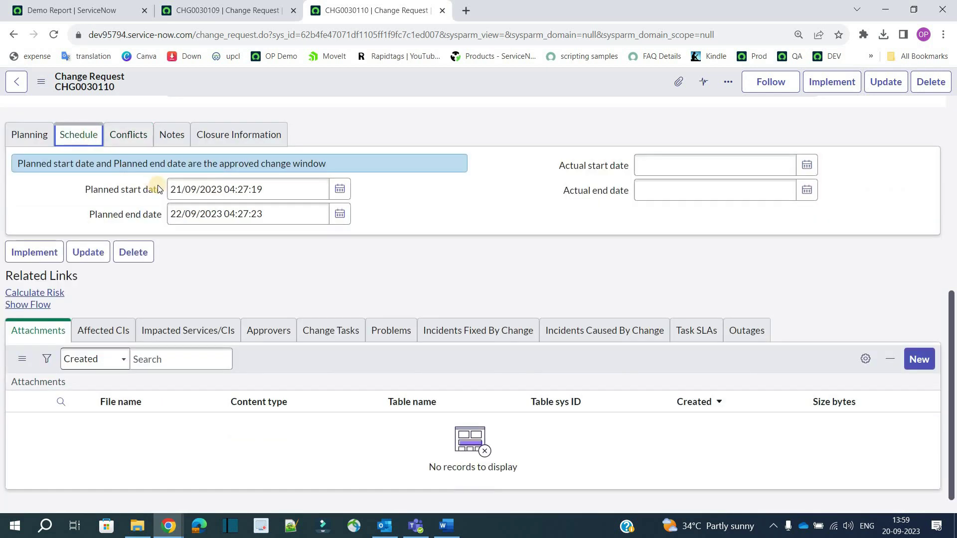
{"action": "left_click", "coordinate": [140, 142]}
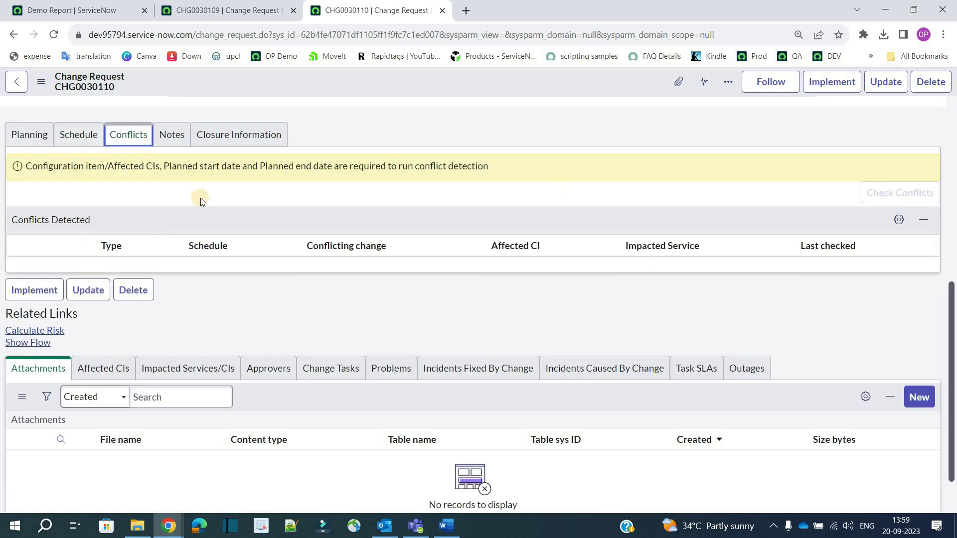
{"action": "scroll", "coordinate": [211, 239], "scroll_direction": "up", "scroll_amount": 5}
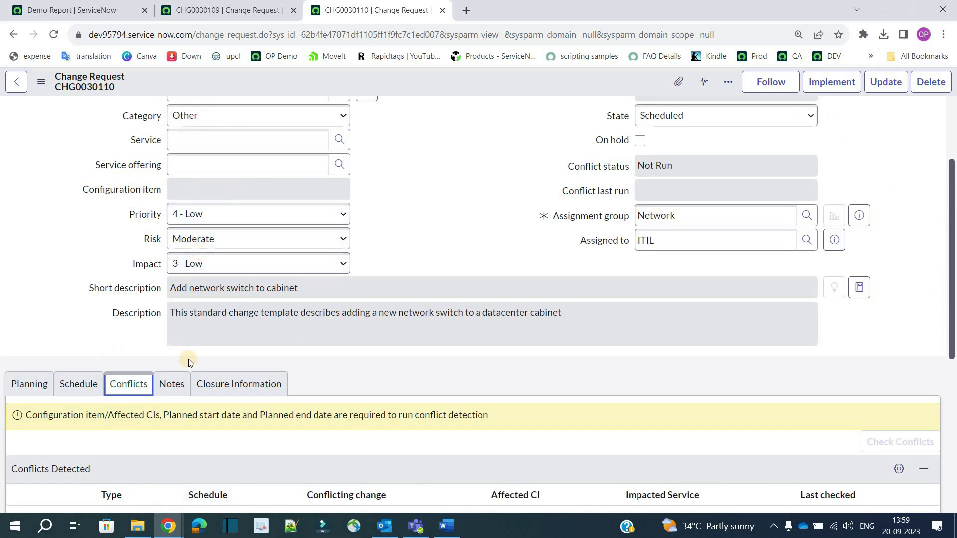
{"action": "scroll", "coordinate": [193, 352], "scroll_direction": "down", "scroll_amount": 4}
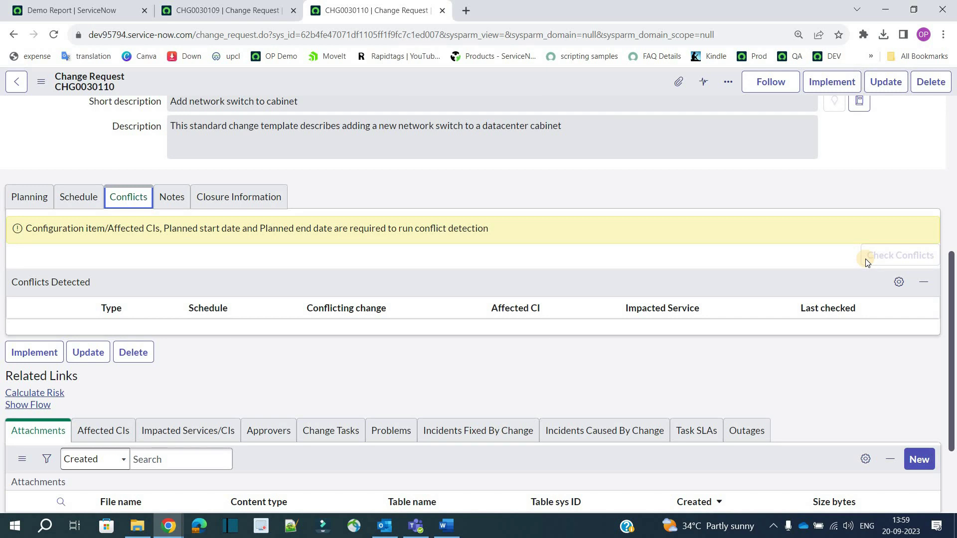
{"action": "scroll", "coordinate": [263, 325], "scroll_direction": "up", "scroll_amount": 5}
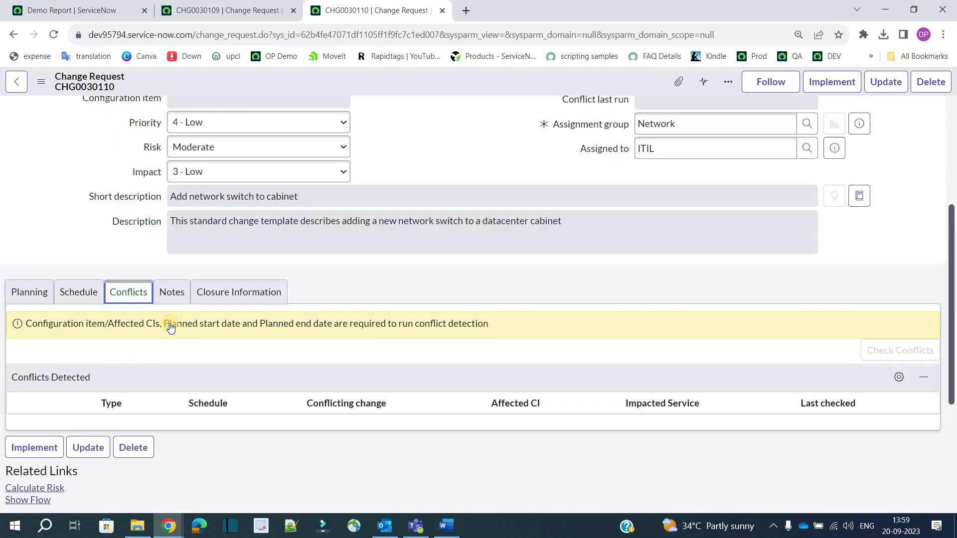
{"action": "scroll", "coordinate": [441, 323], "scroll_direction": "down", "scroll_amount": 5}
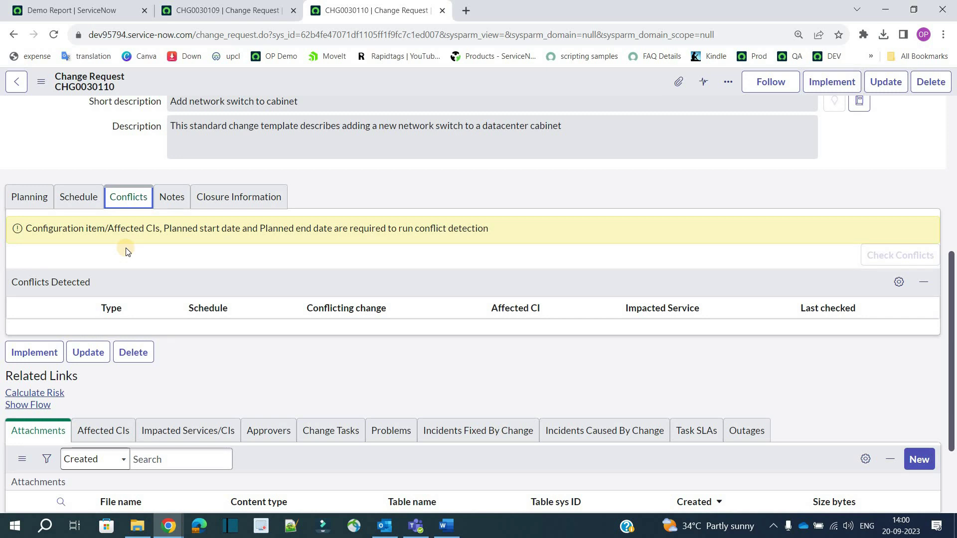
Move the change request to the Implement state and open its list of related change tasks
{"action": "scroll", "coordinate": [126, 252], "scroll_direction": "up", "scroll_amount": 5}
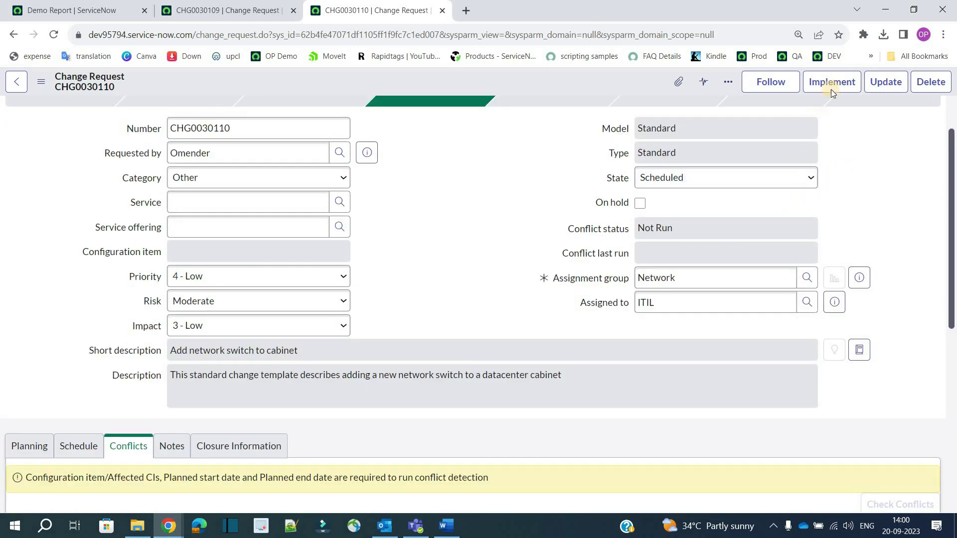
{"action": "left_click", "coordinate": [830, 89]}
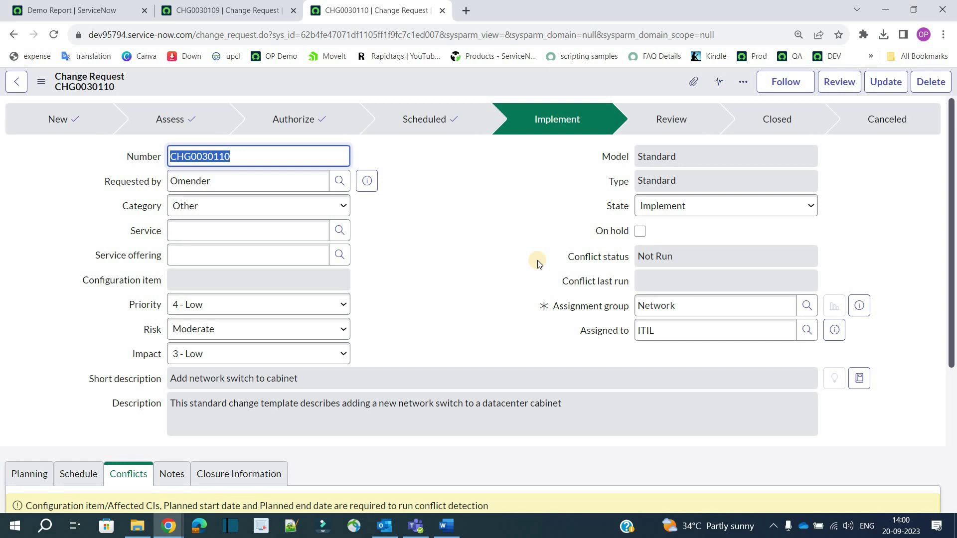
{"action": "left_click", "coordinate": [534, 260]}
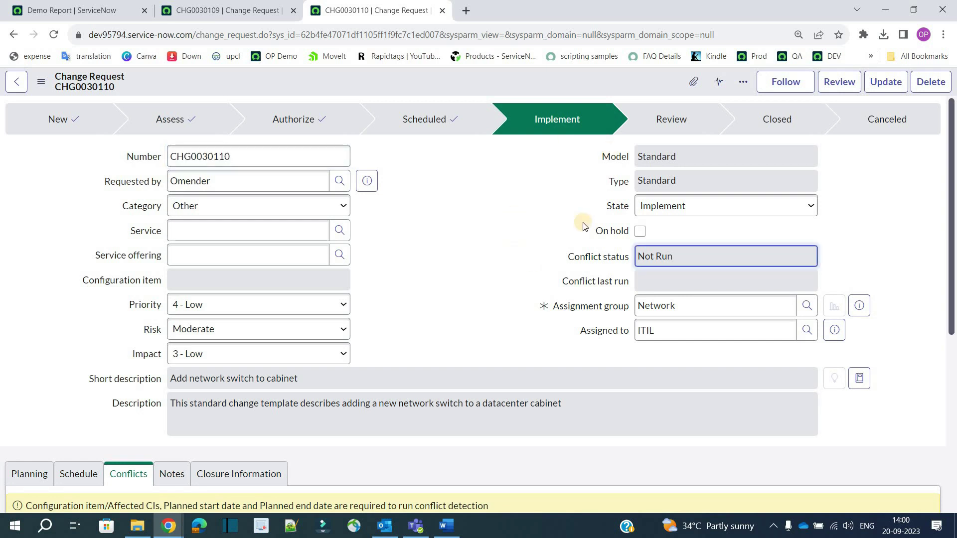
{"action": "scroll", "coordinate": [510, 247], "scroll_direction": "down", "scroll_amount": 1}
{"action": "scroll", "coordinate": [510, 247], "scroll_direction": "down", "scroll_amount": 6}
{"action": "left_click", "coordinate": [358, 315]}
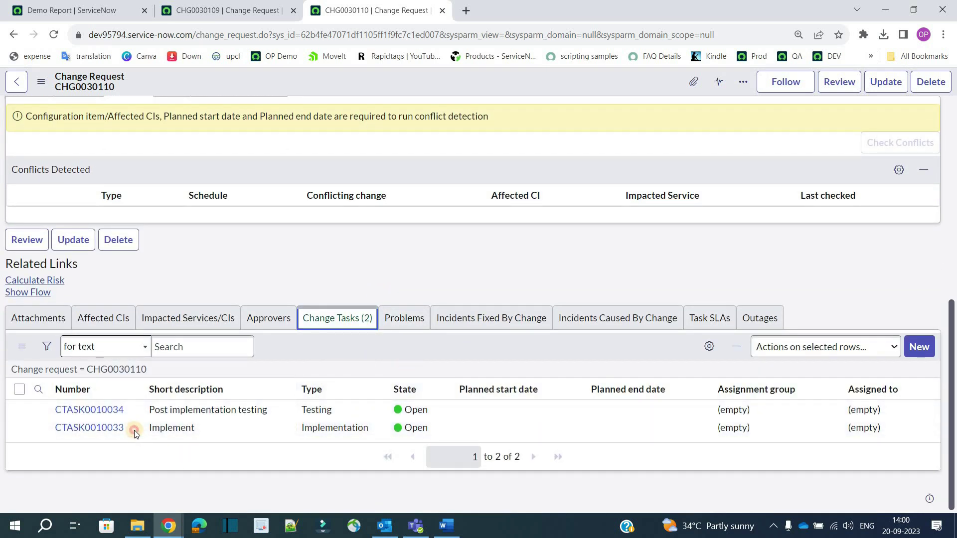
Examine the numbers, short descriptions and types of the implementation and testing change tasks
{"action": "left_click_drag", "start_coordinate": [102, 434], "coordinate": [154, 433]}
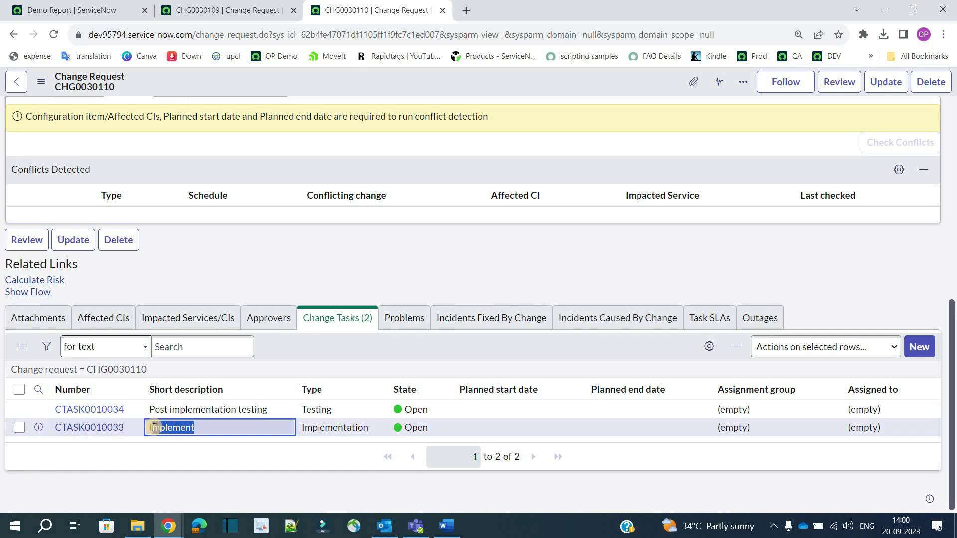
{"action": "left_click_drag", "start_coordinate": [128, 409], "coordinate": [106, 410]}
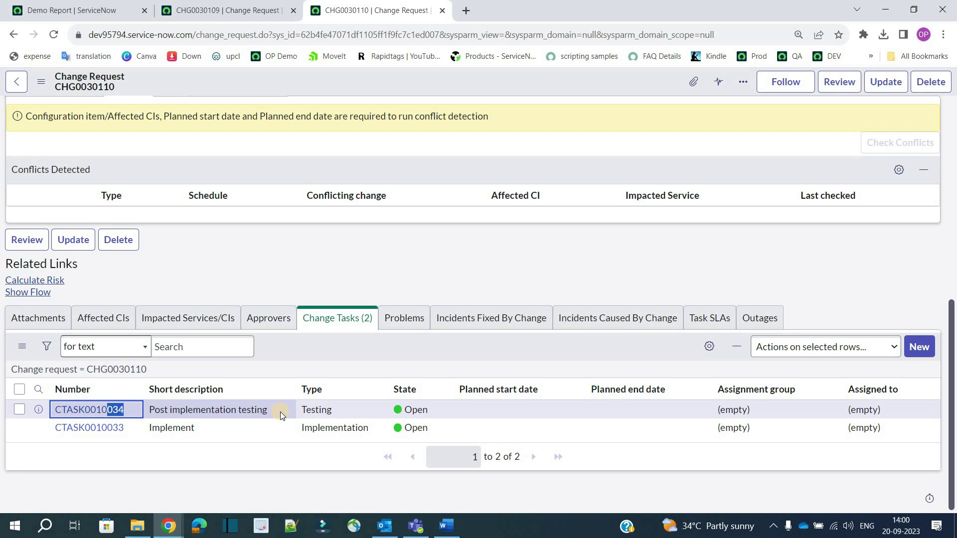
{"action": "left_click", "coordinate": [352, 349]}
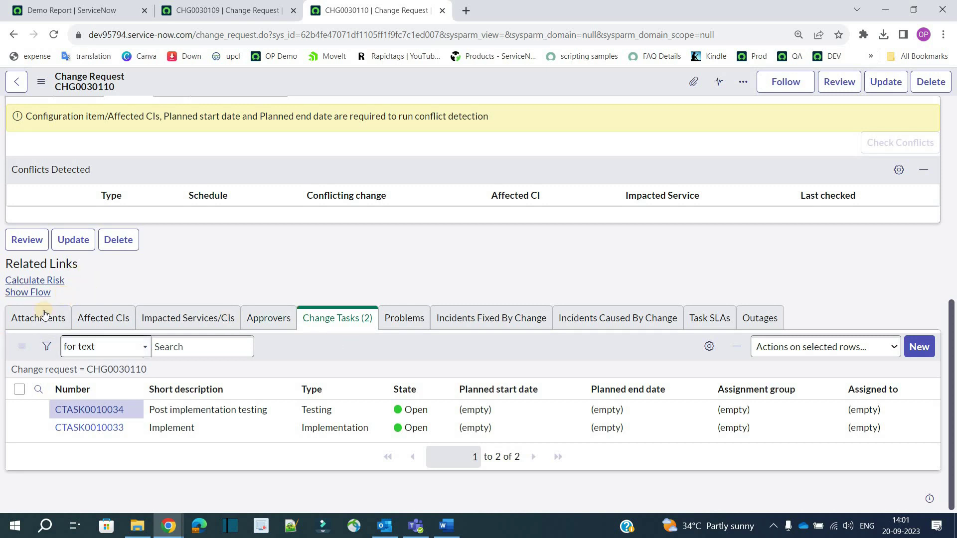
{"action": "left_click", "coordinate": [27, 240]}
{"action": "left_click_drag", "start_coordinate": [356, 428], "coordinate": [318, 409]}
{"action": "left_click", "coordinate": [318, 409]}
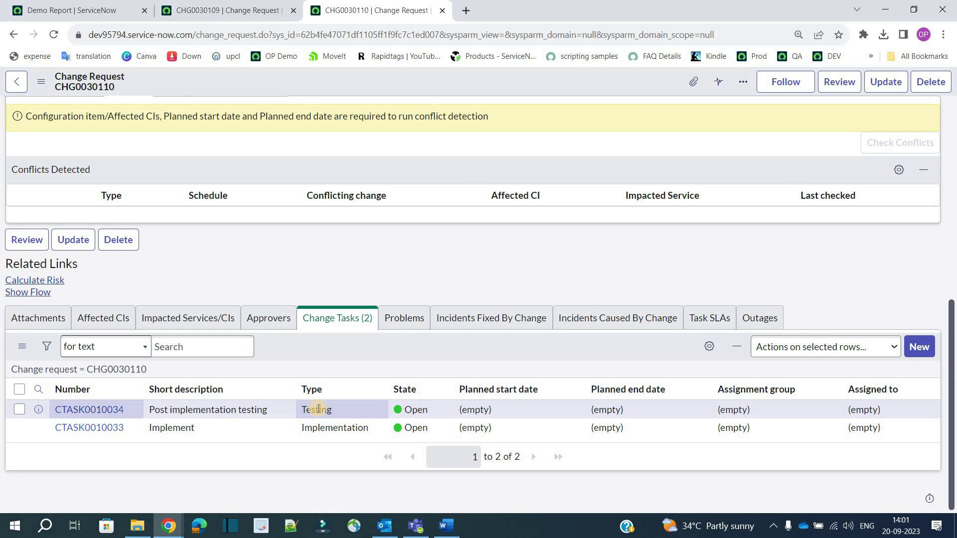
{"action": "key", "text": "Down"}
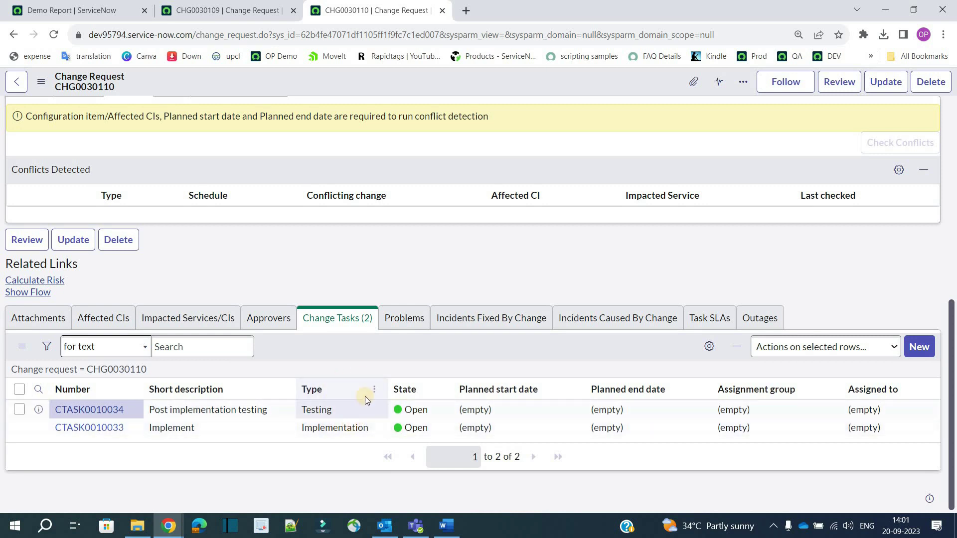
{"action": "scroll", "coordinate": [557, 166], "scroll_direction": "up", "scroll_amount": 15}
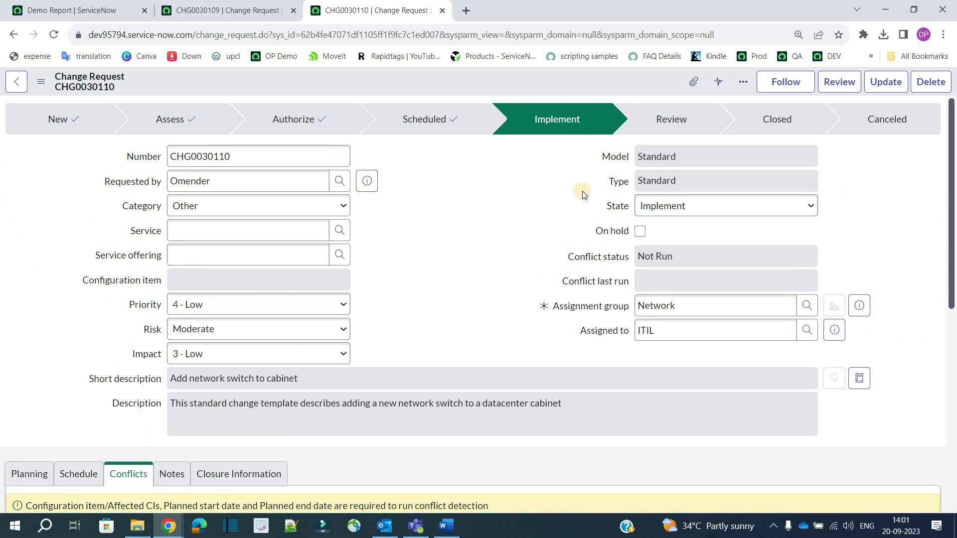
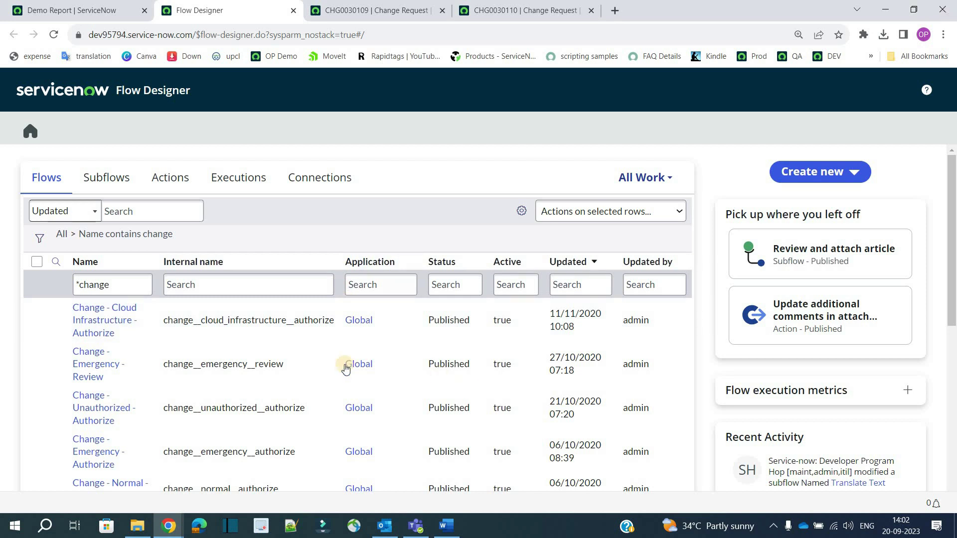
Find the Change - Standard - Implement flow among the change flows in Flow Designer and open it
{"action": "scroll", "coordinate": [279, 322], "scroll_direction": "down", "scroll_amount": 5}
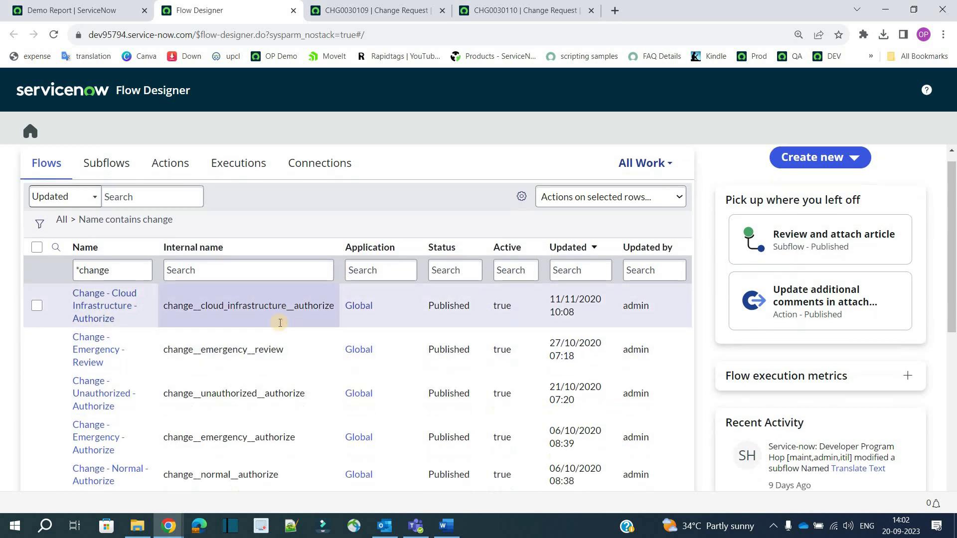
{"action": "scroll", "coordinate": [281, 322], "scroll_direction": "down", "scroll_amount": 2}
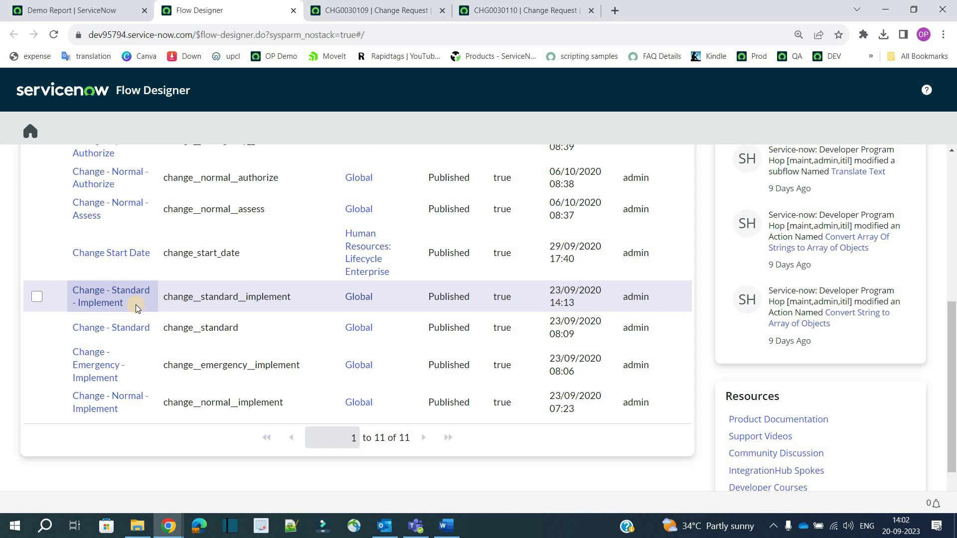
{"action": "left_click", "coordinate": [114, 297]}
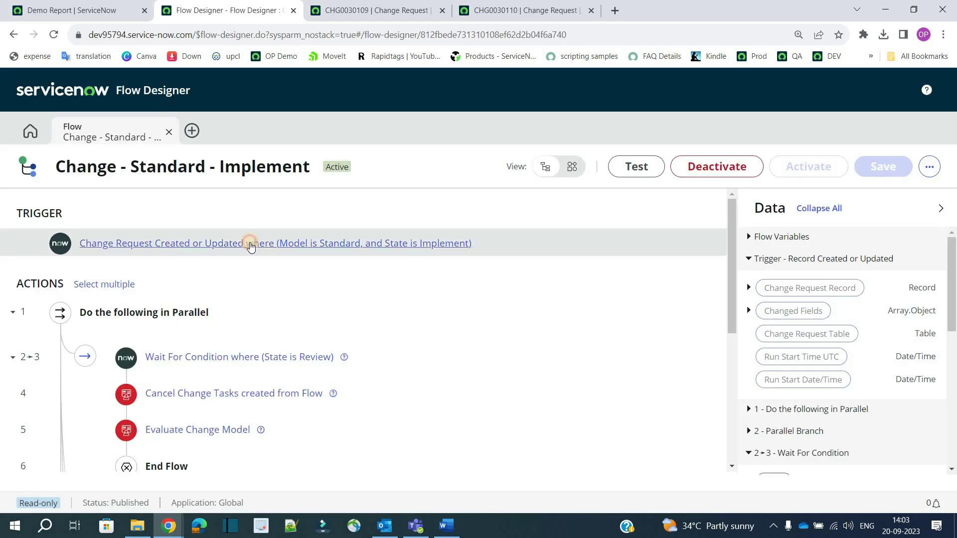
Expand the flow's trigger and compare its model and state conditions with the change request's values and its change tasks
{"action": "left_click", "coordinate": [250, 243]}
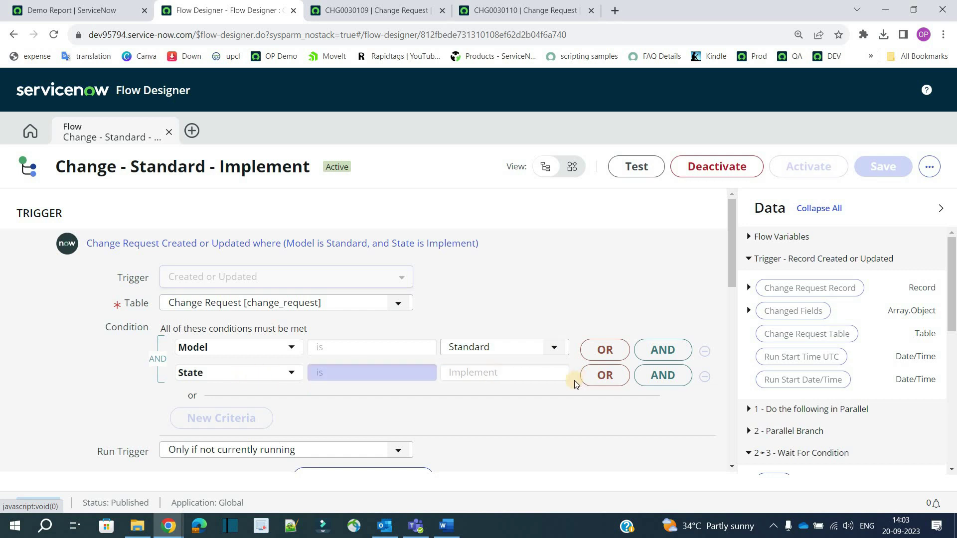
{"action": "left_click", "coordinate": [521, 10]}
{"action": "scroll", "coordinate": [494, 287], "scroll_direction": "up", "scroll_amount": 8}
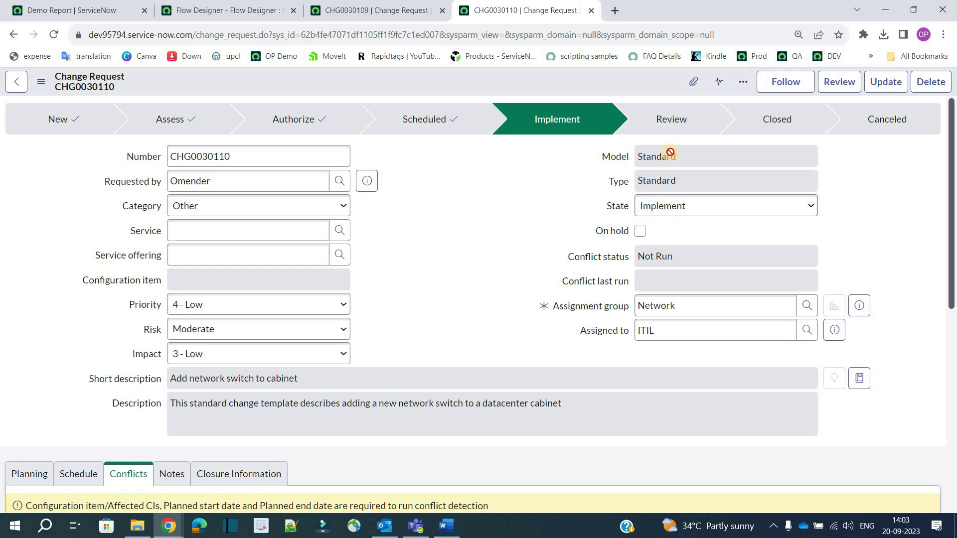
{"action": "left_click_drag", "start_coordinate": [588, 212], "coordinate": [728, 216]}
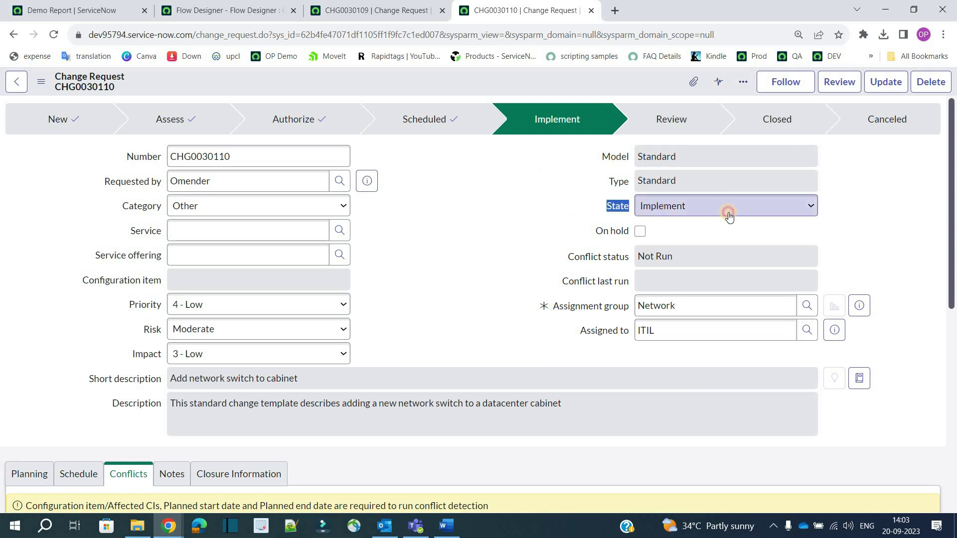
{"action": "scroll", "coordinate": [353, 349], "scroll_direction": "down", "scroll_amount": 8}
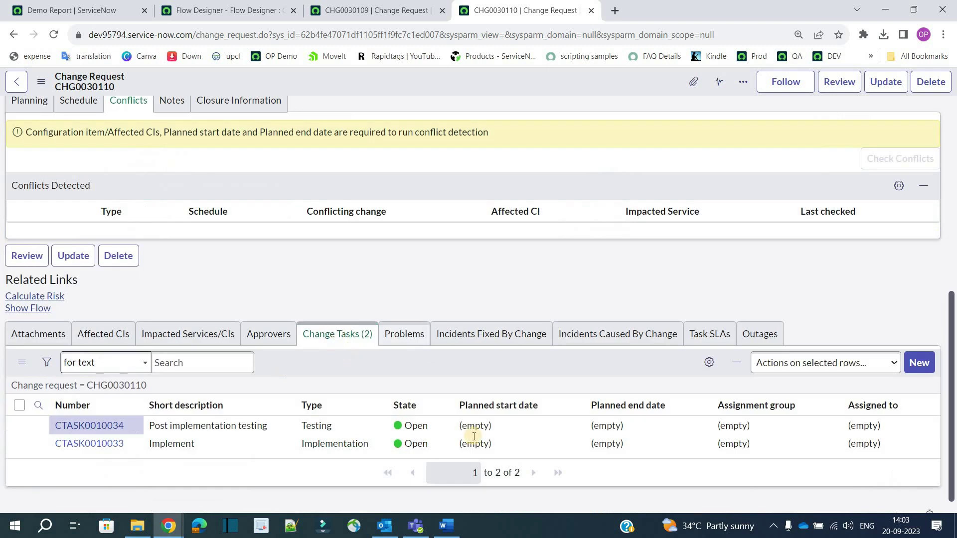
Examine the parallel actions of the Change - Standard - Implement flow and the details of its Change - Implementation tasks subflow
{"action": "left_click", "coordinate": [249, 10]}
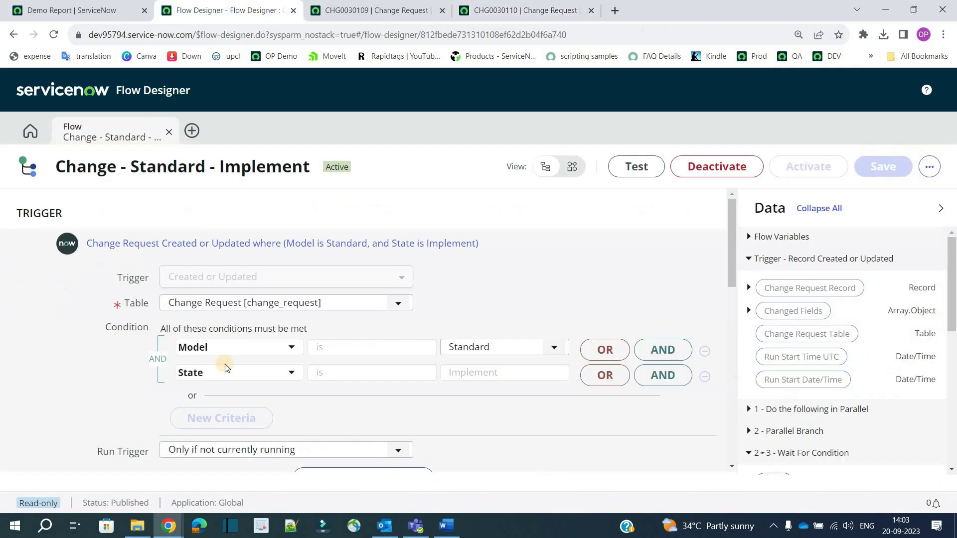
{"action": "scroll", "coordinate": [43, 400], "scroll_direction": "down", "scroll_amount": 5}
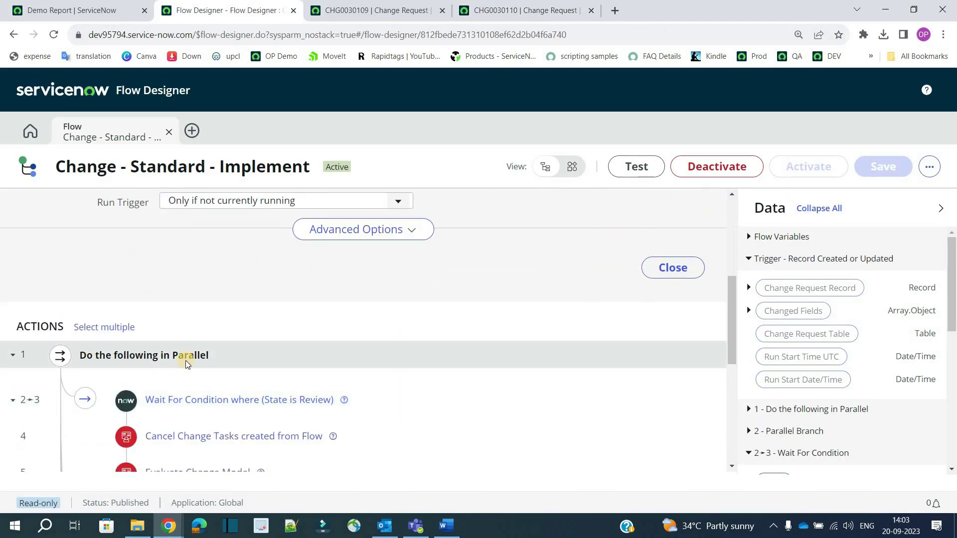
{"action": "scroll", "coordinate": [168, 352], "scroll_direction": "down", "scroll_amount": 4}
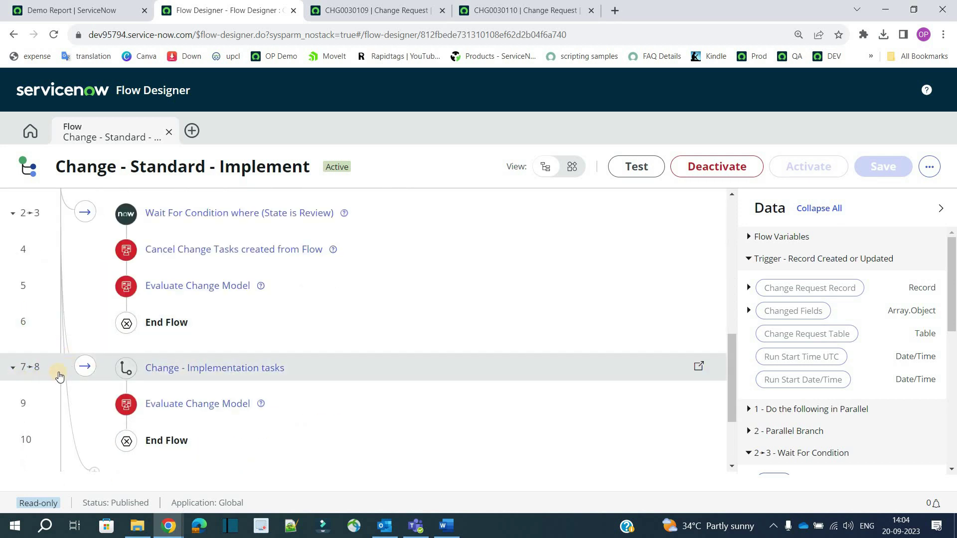
{"action": "left_click", "coordinate": [222, 377]}
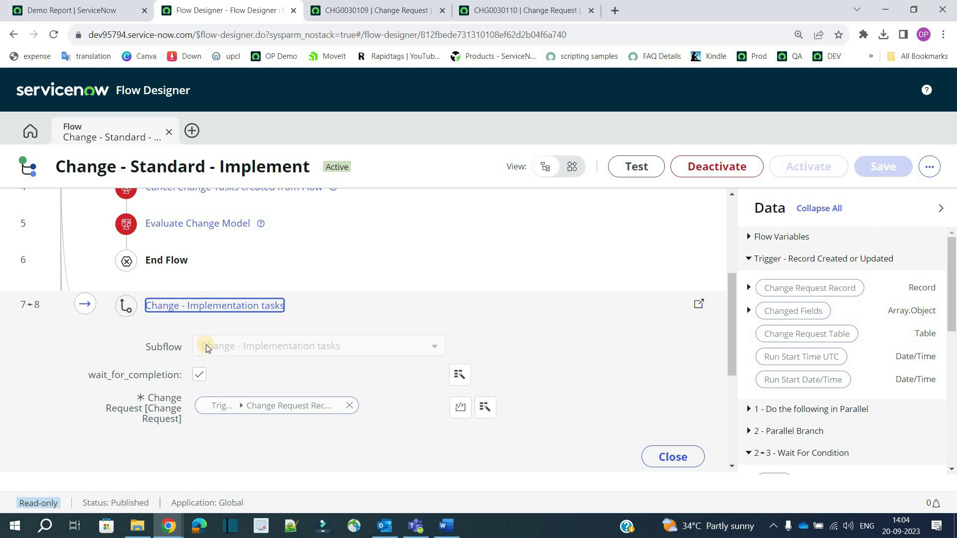
{"action": "left_click", "coordinate": [298, 352]}
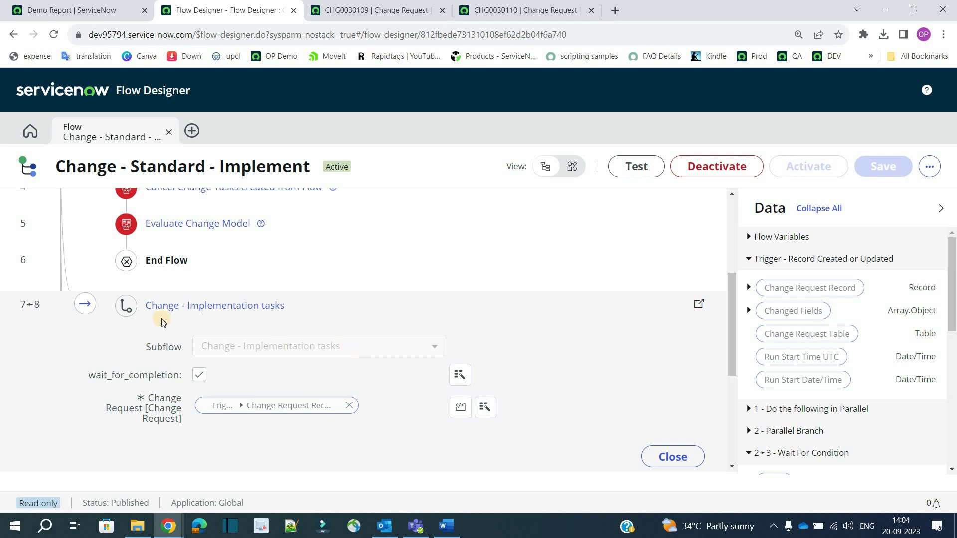
{"action": "scroll", "coordinate": [162, 319], "scroll_direction": "up", "scroll_amount": 5}
{"action": "scroll", "coordinate": [264, 244], "scroll_direction": "down", "scroll_amount": 5}
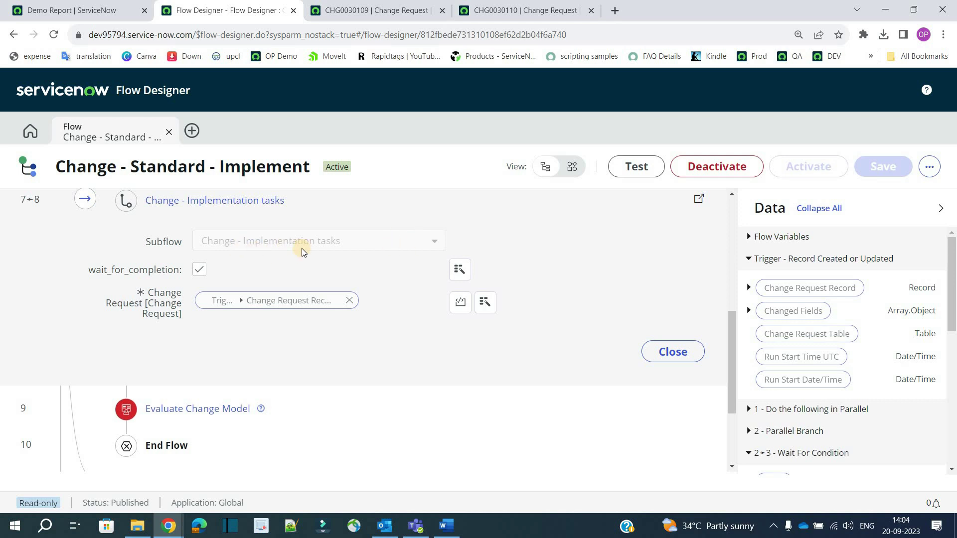
{"action": "scroll", "coordinate": [274, 299], "scroll_direction": "up", "scroll_amount": 5}
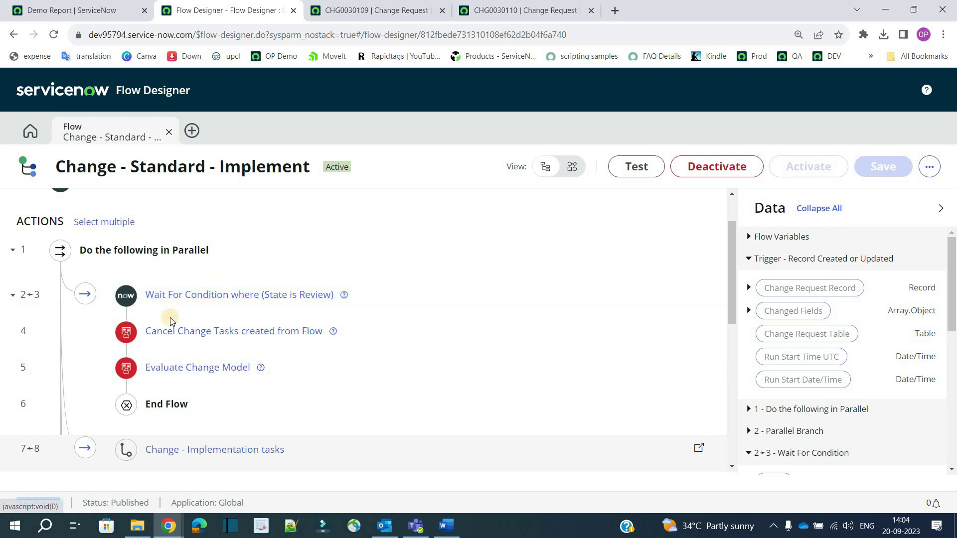
{"action": "scroll", "coordinate": [110, 430], "scroll_direction": "down", "scroll_amount": 4}
{"action": "scroll", "coordinate": [178, 384], "scroll_direction": "up", "scroll_amount": 5}
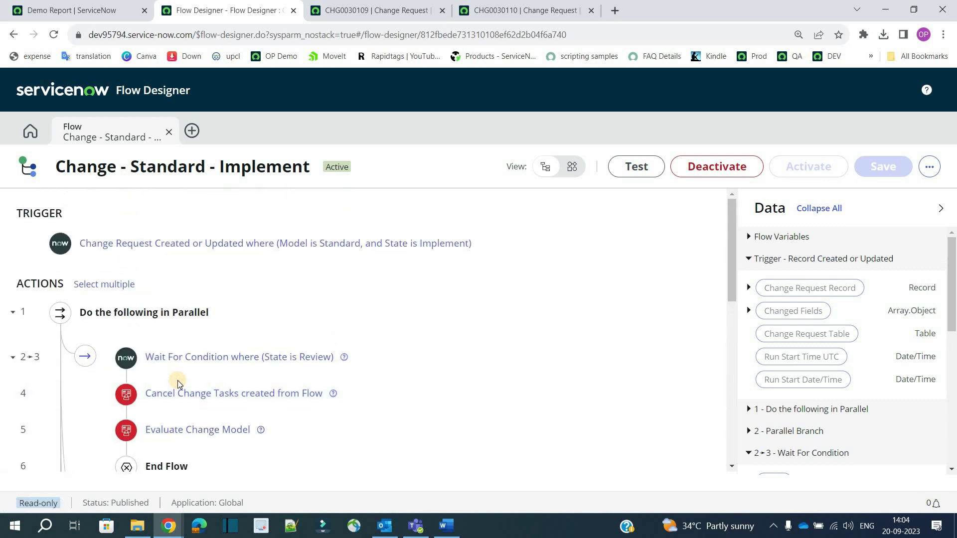
{"action": "scroll", "coordinate": [291, 359], "scroll_direction": "down", "scroll_amount": 6}
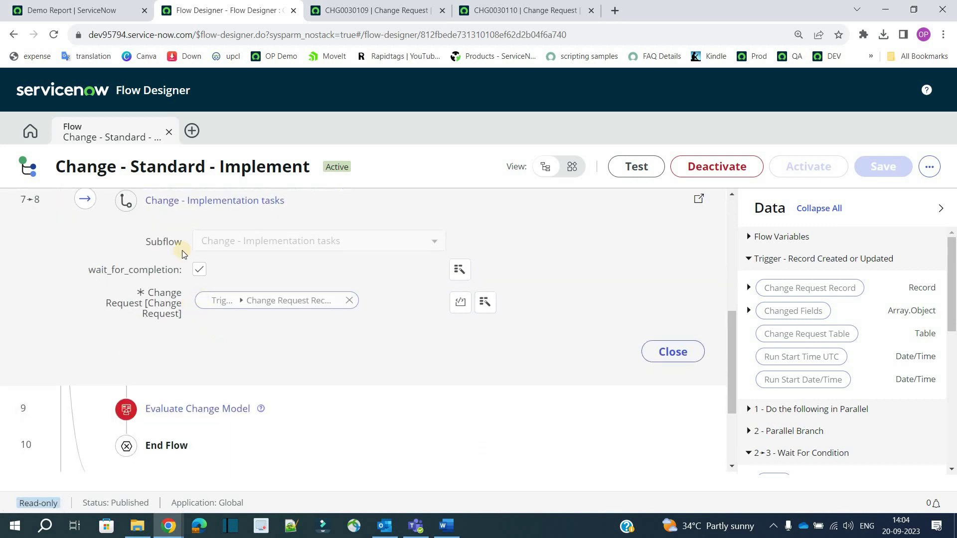
Open the change request's implementation task in a separate tab and assign it to the Network group and ITIL
{"action": "left_click", "coordinate": [516, 10]}
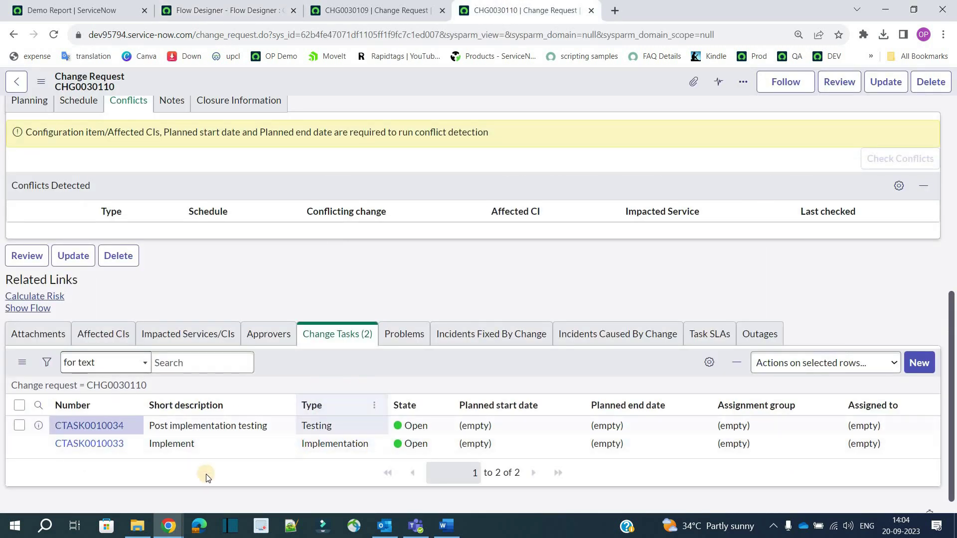
{"action": "left_click", "coordinate": [113, 448]}
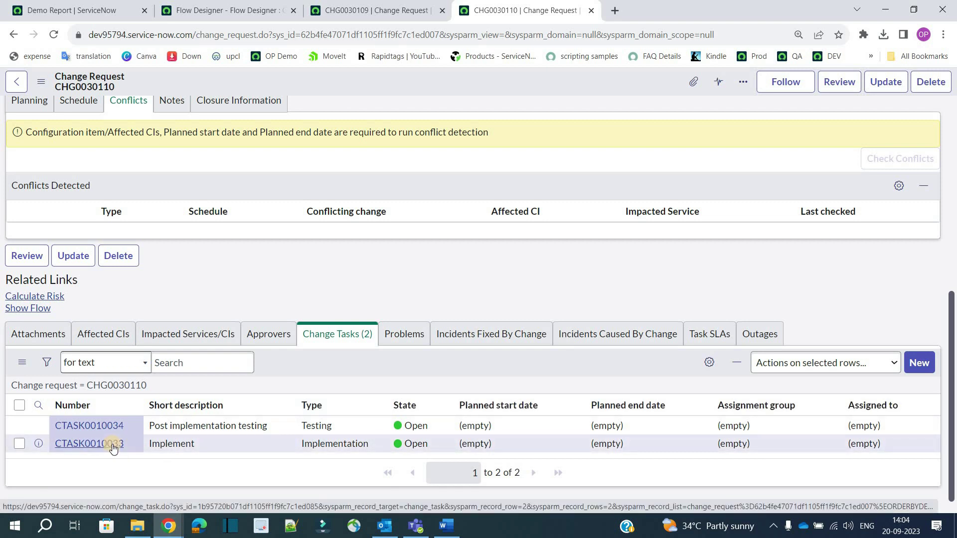
{"action": "middle_click", "coordinate": [113, 448]}
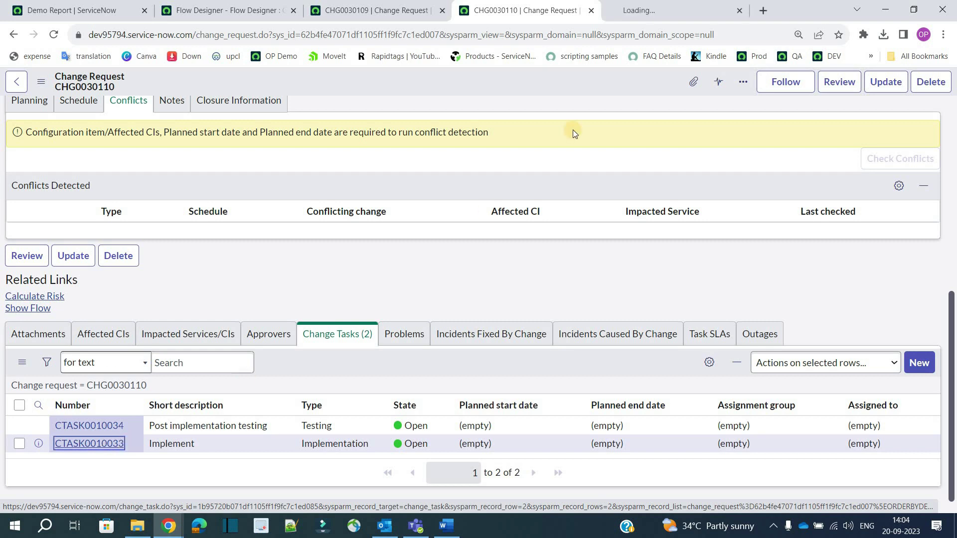
{"action": "left_click", "coordinate": [660, 10]}
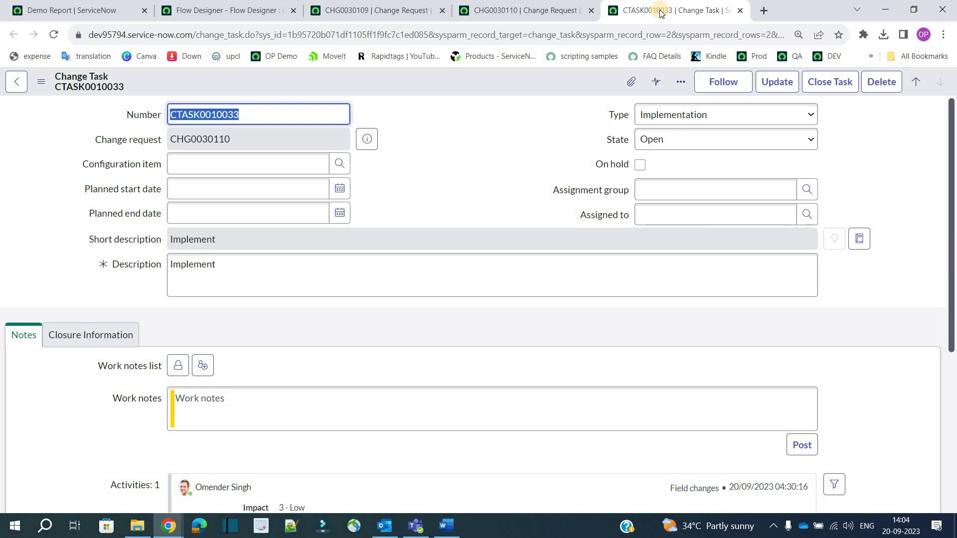
{"action": "left_click", "coordinate": [445, 204]}
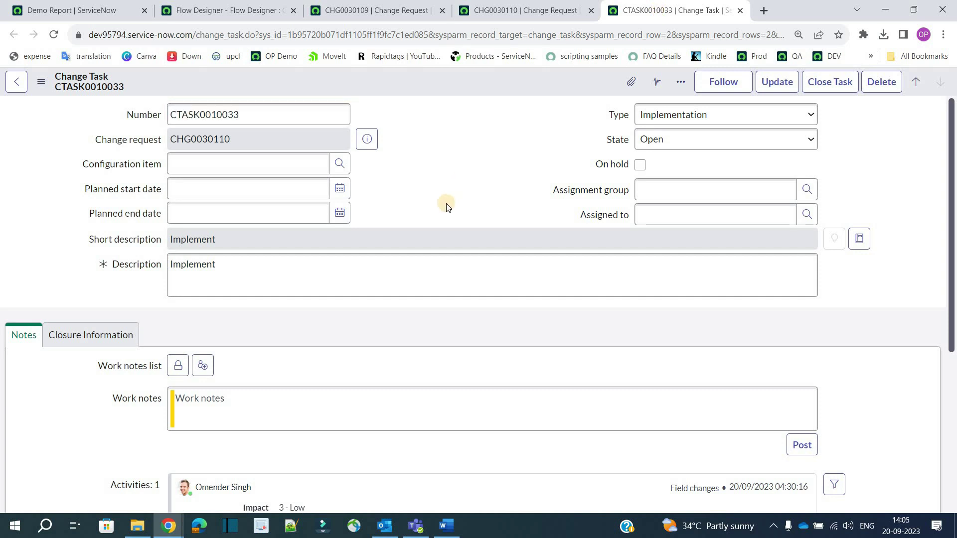
{"action": "left_click", "coordinate": [733, 189]}
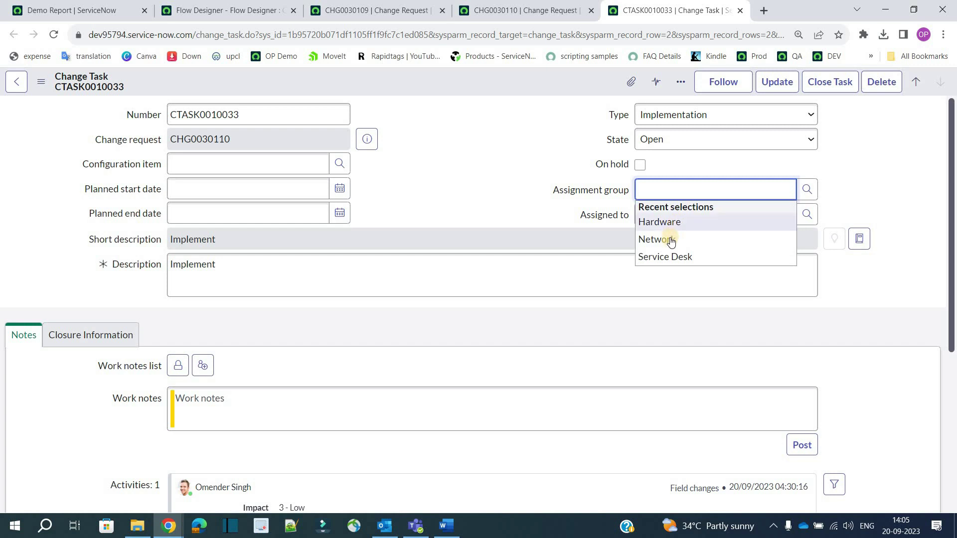
{"action": "key", "text": "Tab"}
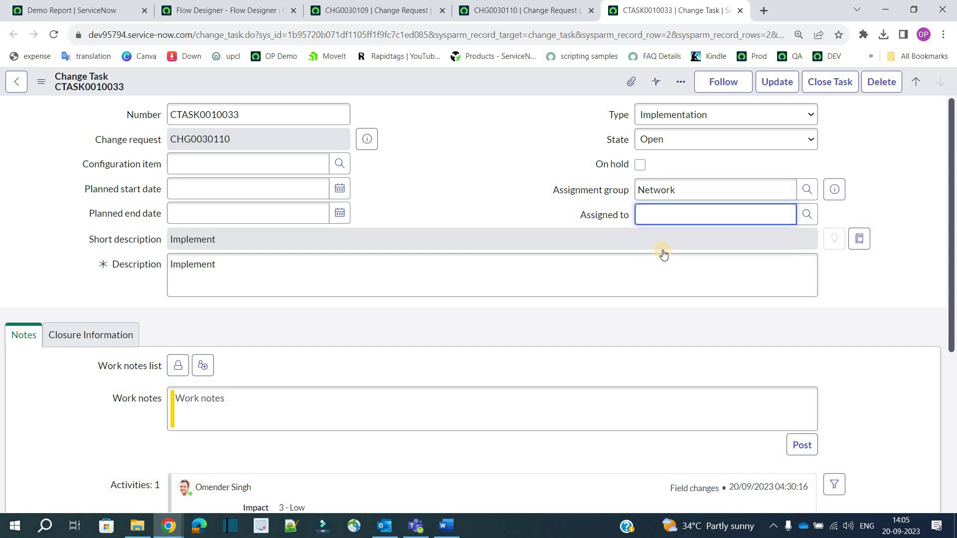
{"action": "key", "text": "Down"}
{"action": "key", "text": "Return"}
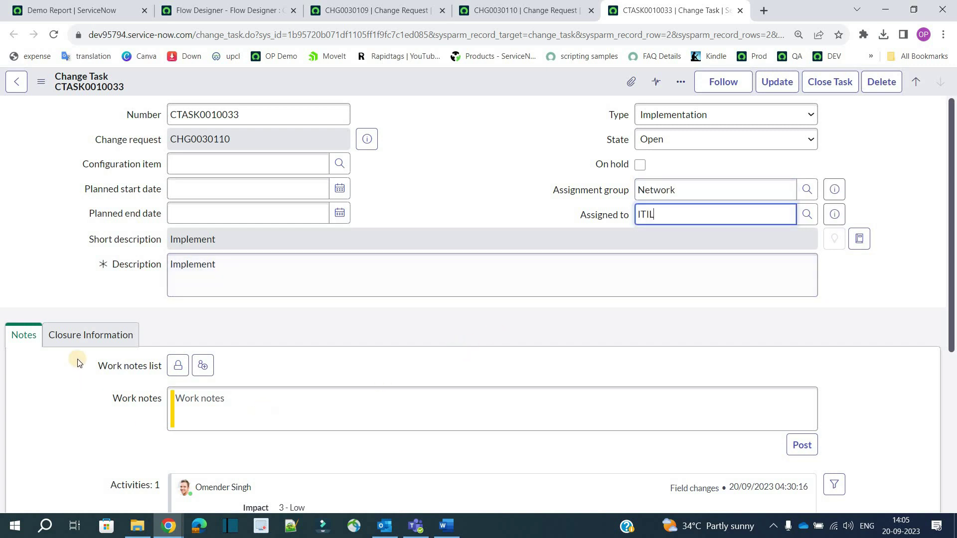
Close the implementation task with the close code Successful and the close notes "implemented"
{"action": "left_click", "coordinate": [104, 336]}
{"action": "left_click", "coordinate": [272, 366]}
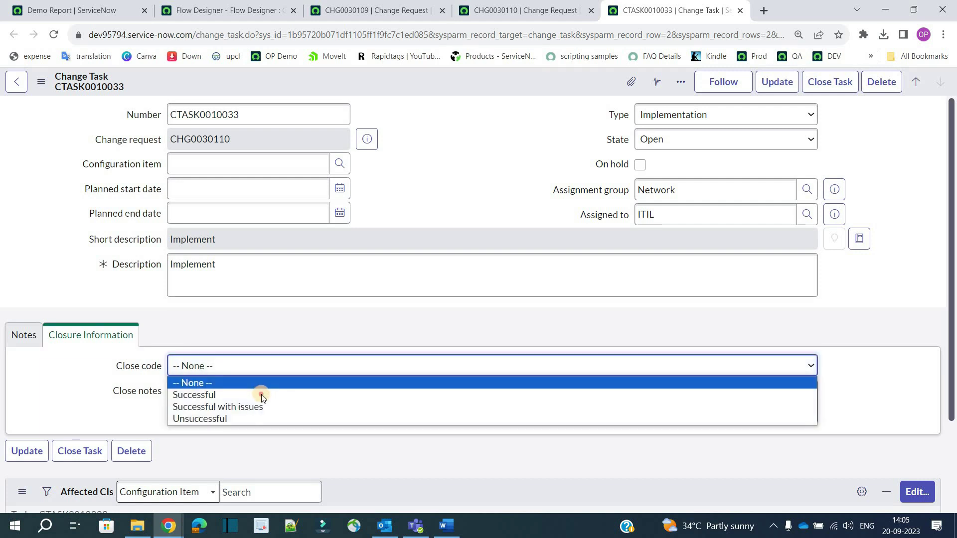
{"action": "left_click", "coordinate": [260, 395]}
{"action": "left_click", "coordinate": [260, 394]}
{"action": "type", "text": "implemented"}
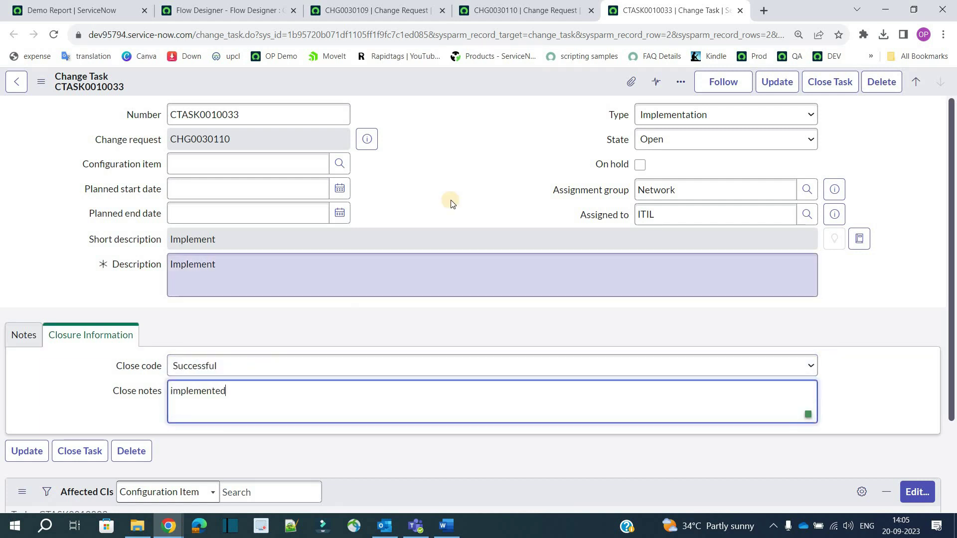
{"action": "left_click", "coordinate": [825, 87]}
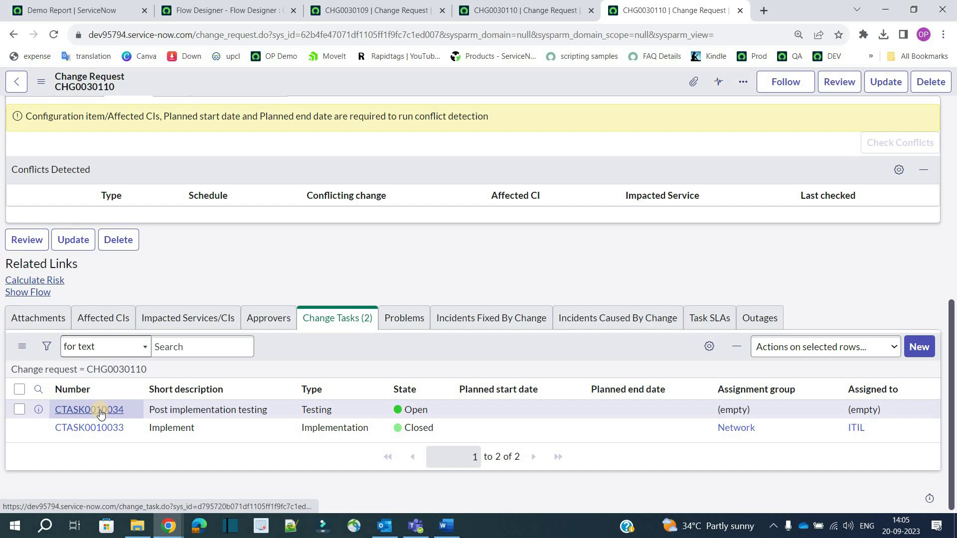
Open the post implementation testing task in a separate tab and assign it to the Network group and ITIL
{"action": "left_click", "coordinate": [100, 410], "text": "ctrl"}
{"action": "key", "text": "ctrl+Tab"}
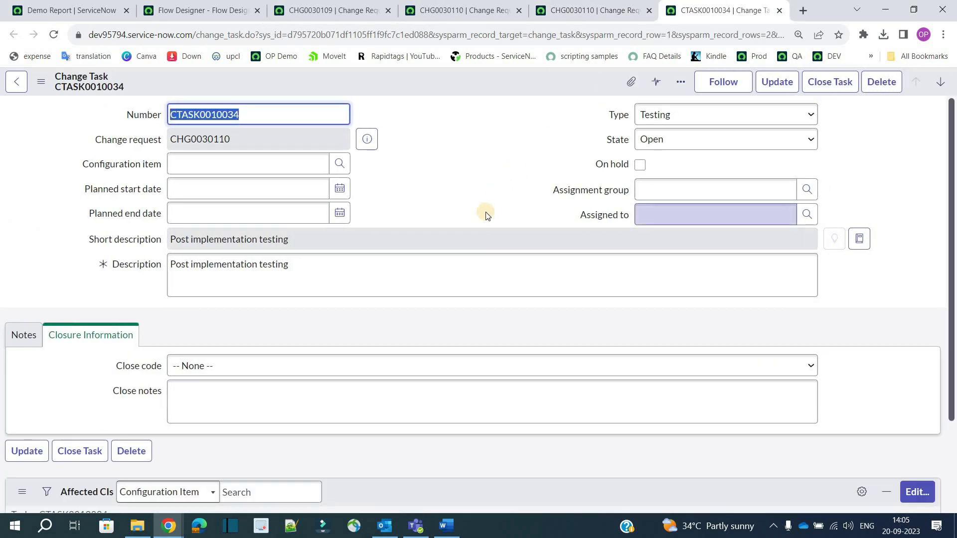
{"action": "left_click", "coordinate": [726, 192]}
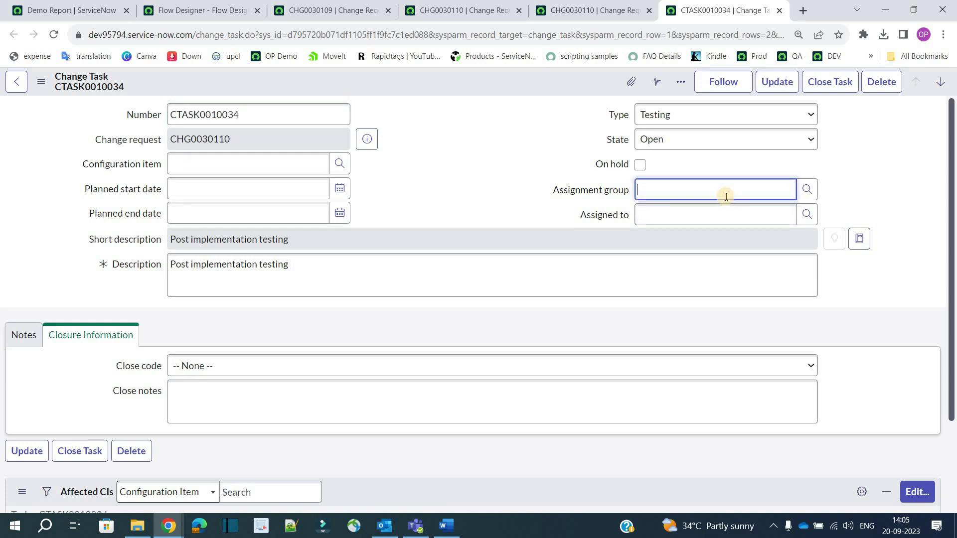
{"action": "left_click", "coordinate": [686, 239]}
{"action": "key", "text": "Tab"}
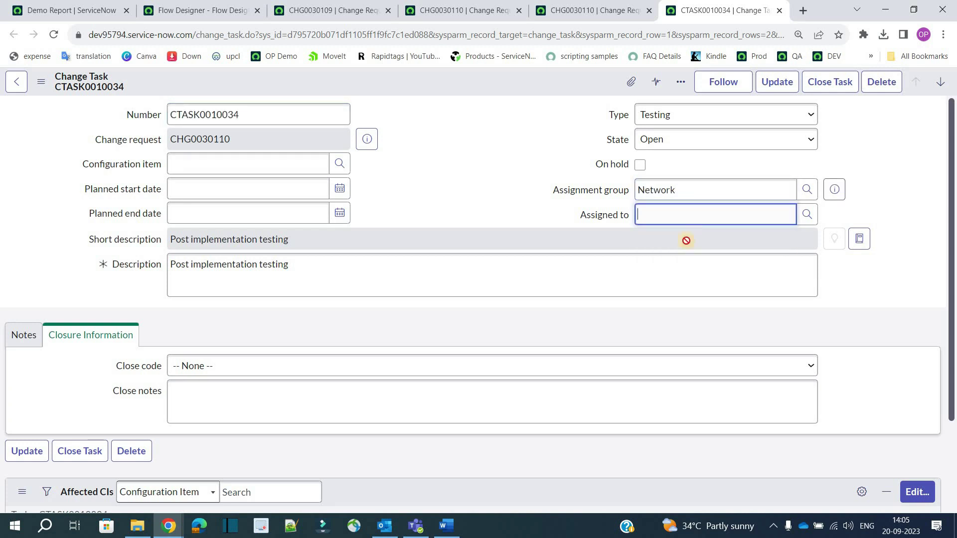
{"action": "left_click", "coordinate": [683, 253]}
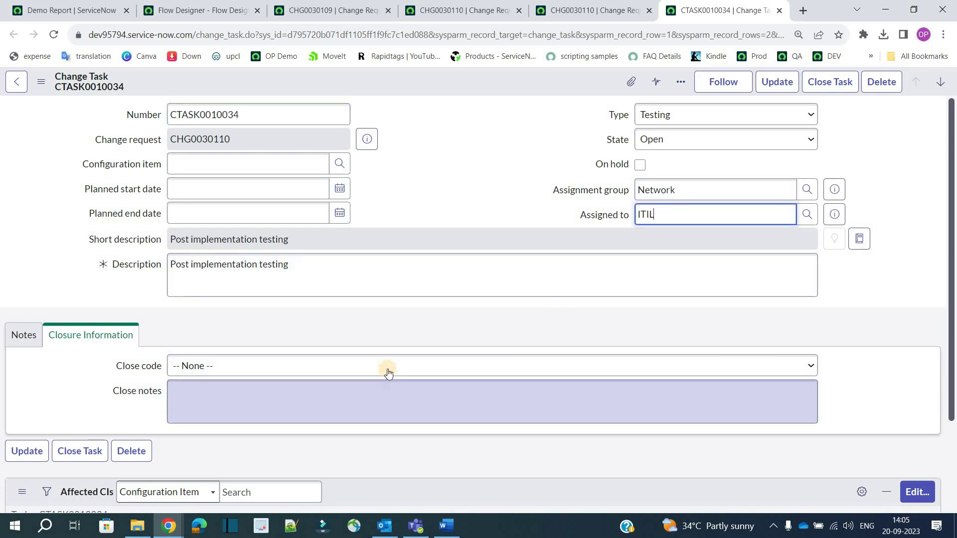
Close the testing task with the close code Successful and the close notes "testing is complete fine"
{"action": "left_click", "coordinate": [379, 371]}
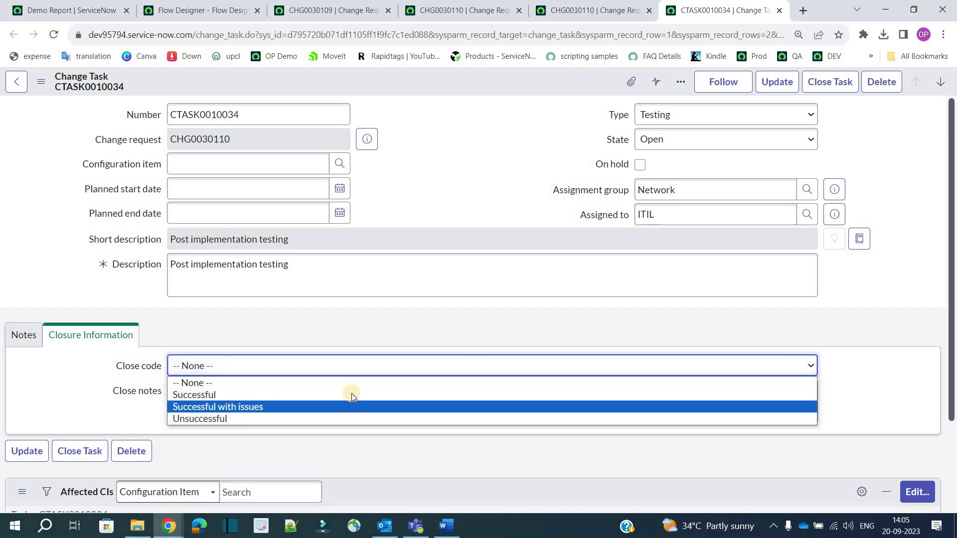
{"action": "left_click", "coordinate": [351, 393]}
{"action": "left_click", "coordinate": [355, 392]}
{"action": "type", "text": "testing is complete fine"}
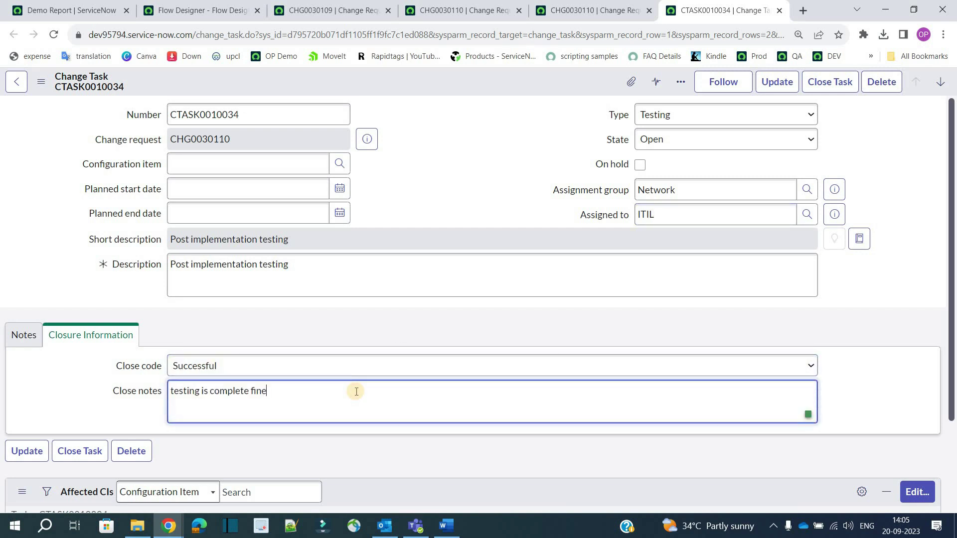
{"action": "left_click", "coordinate": [117, 365]}
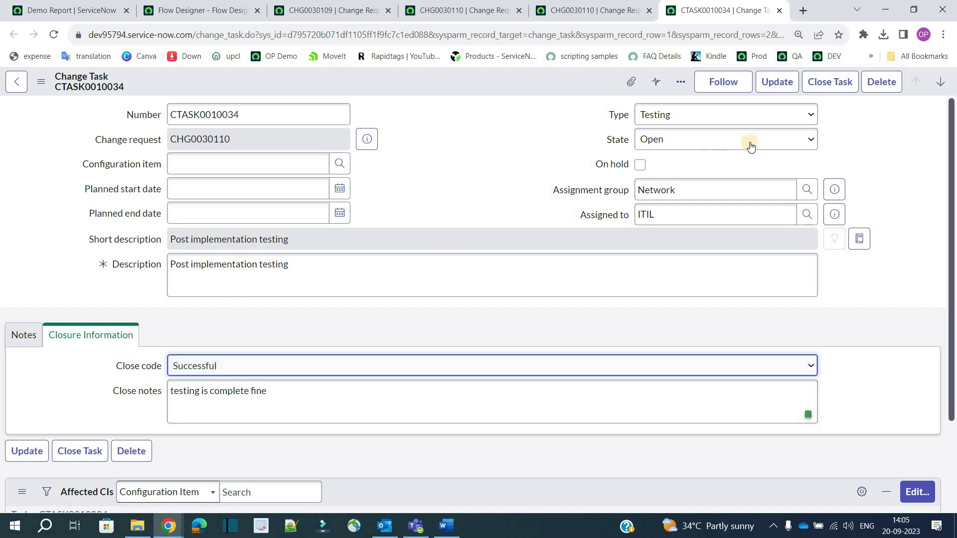
{"action": "left_click", "coordinate": [834, 87]}
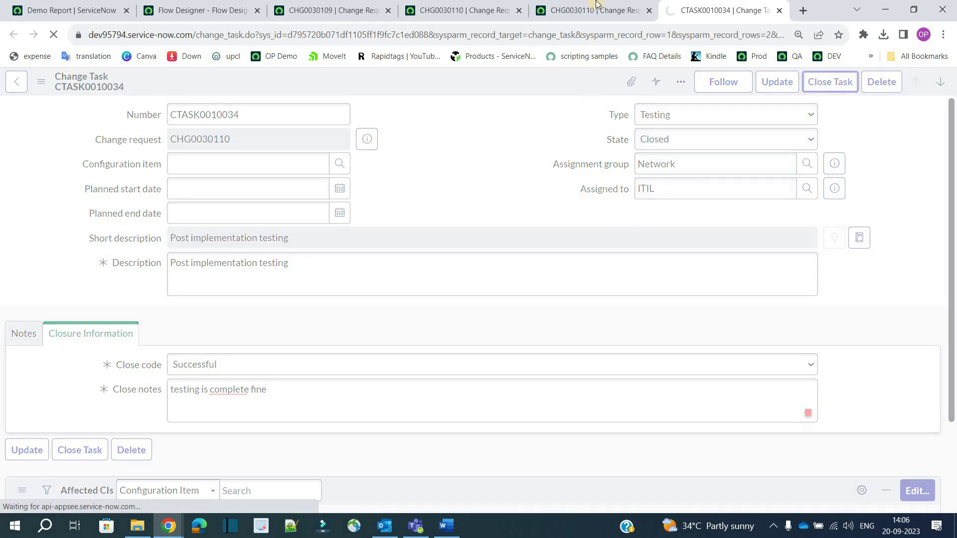
Return to the change request, refresh its list of change tasks and reload the record to check its state
{"action": "left_click", "coordinate": [597, 10]}
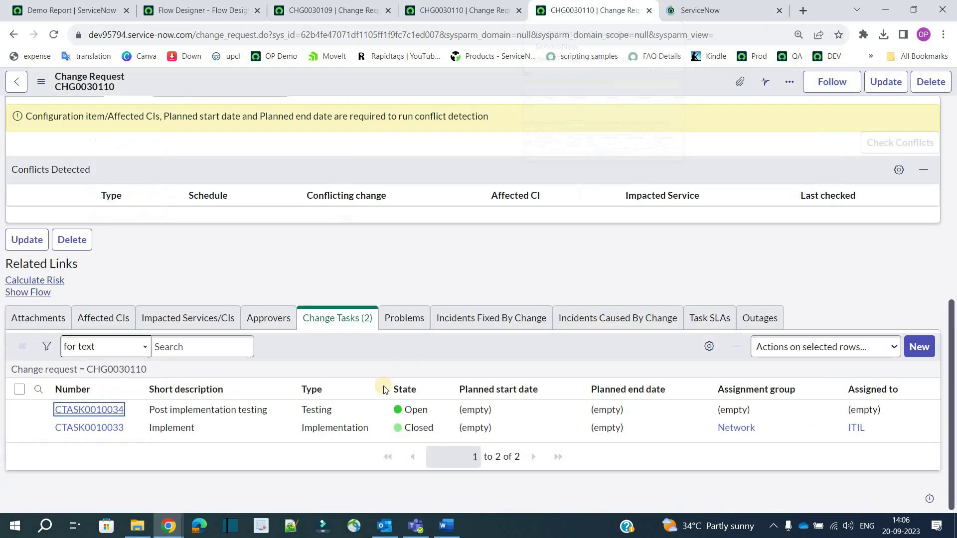
{"action": "left_click", "coordinate": [132, 370]}
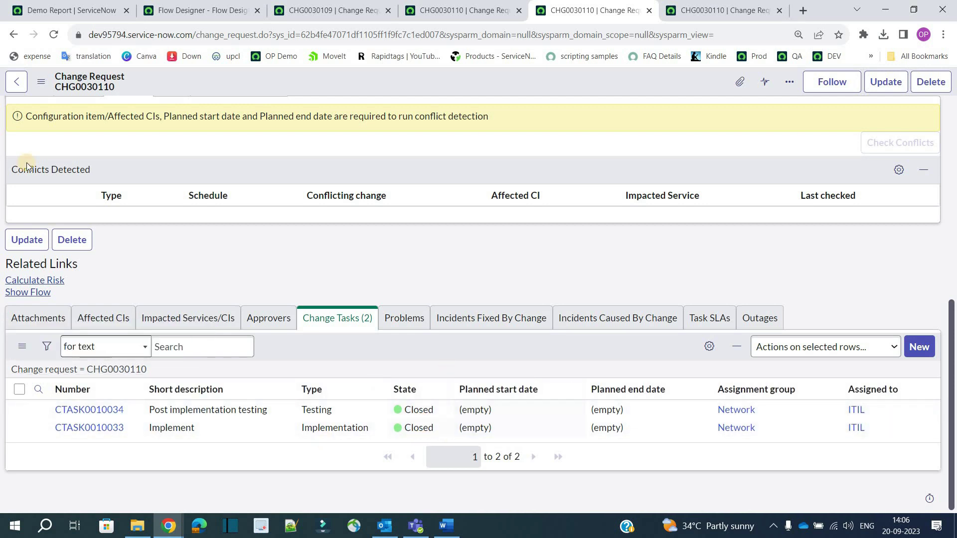
{"action": "left_click", "coordinate": [53, 35]}
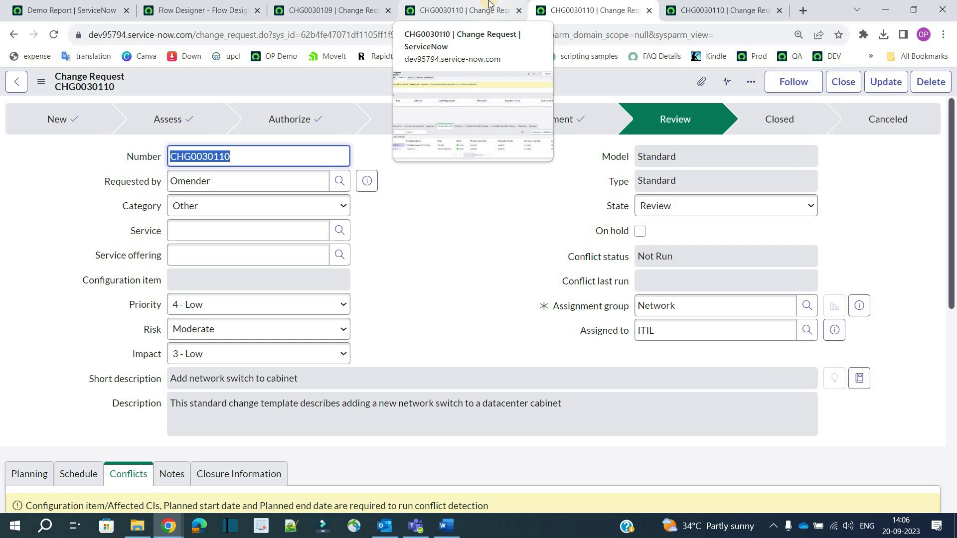
Enter the work note "I am fine with the changes" on the change request in Review
{"action": "left_click", "coordinate": [231, 181]}
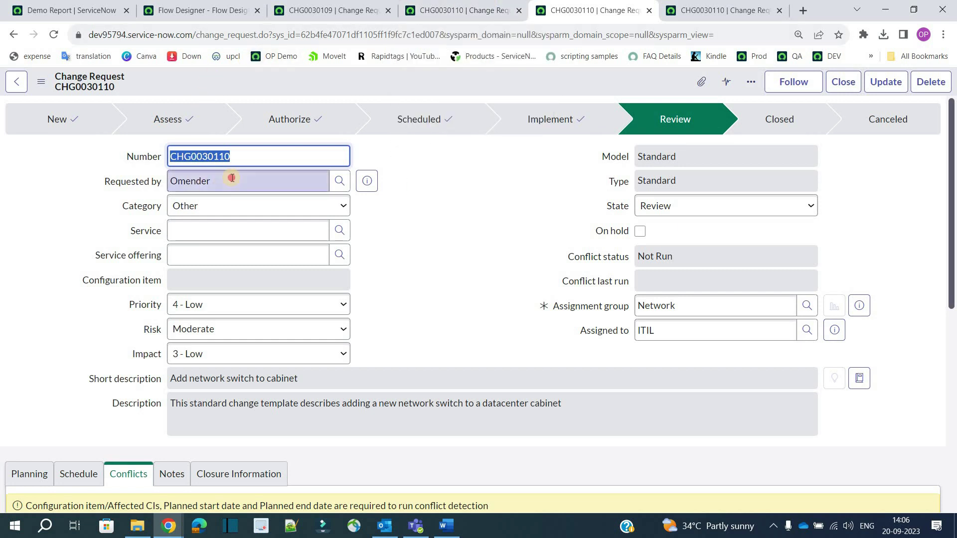
{"action": "left_click", "coordinate": [490, 234]}
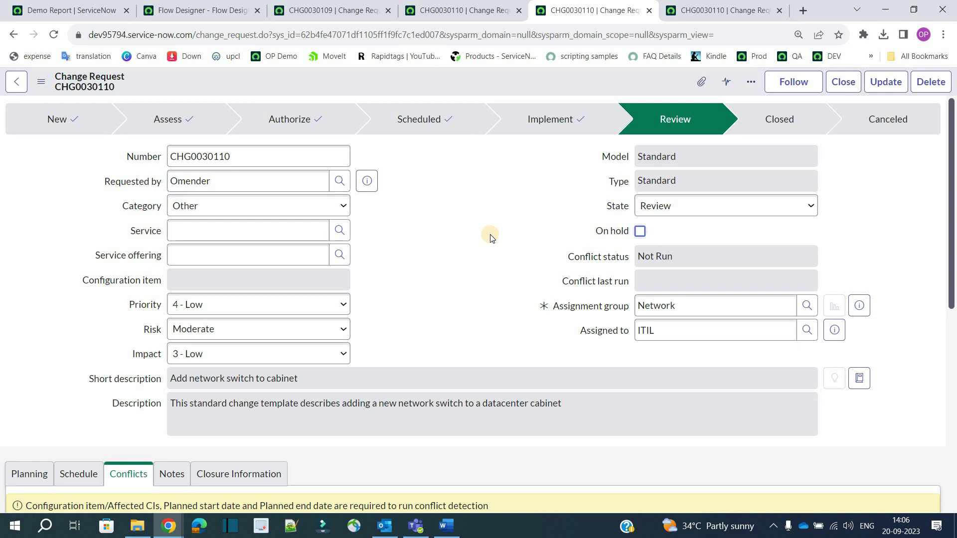
{"action": "scroll", "coordinate": [490, 238], "scroll_direction": "down", "scroll_amount": 2}
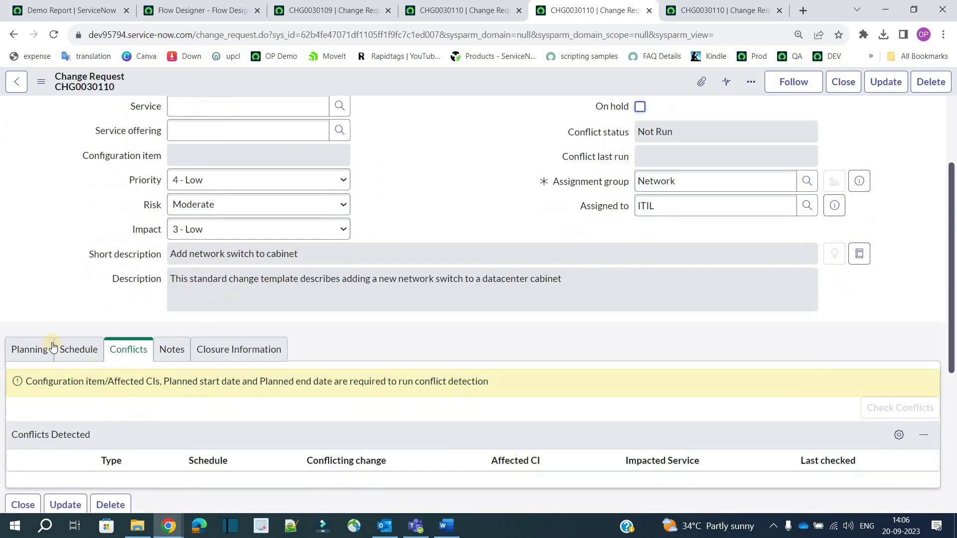
{"action": "left_click", "coordinate": [169, 350]}
{"action": "scroll", "coordinate": [249, 249], "scroll_direction": "down", "scroll_amount": 3}
{"action": "left_click", "coordinate": [257, 243]}
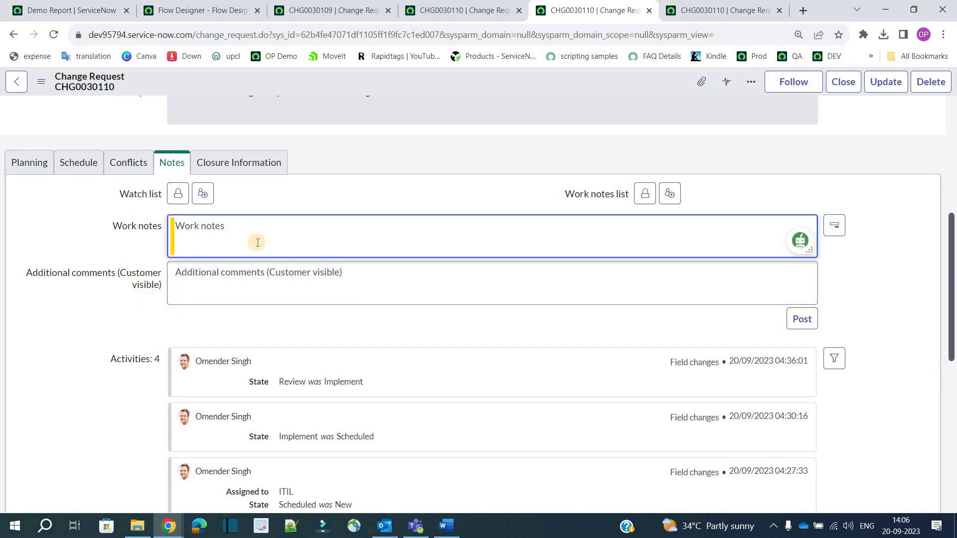
{"action": "type", "text": "I am fine with the changes"}
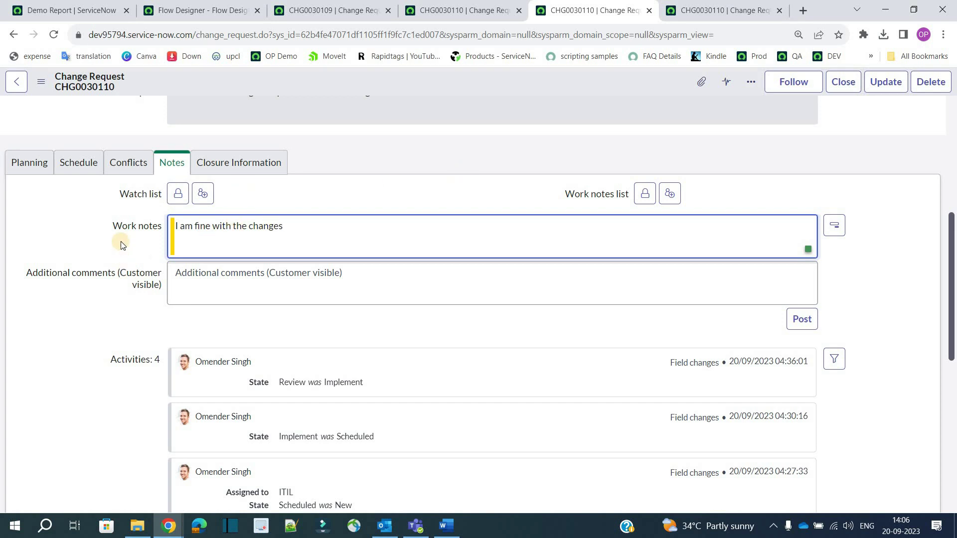
{"action": "scroll", "coordinate": [121, 254], "scroll_direction": "up", "scroll_amount": 5}
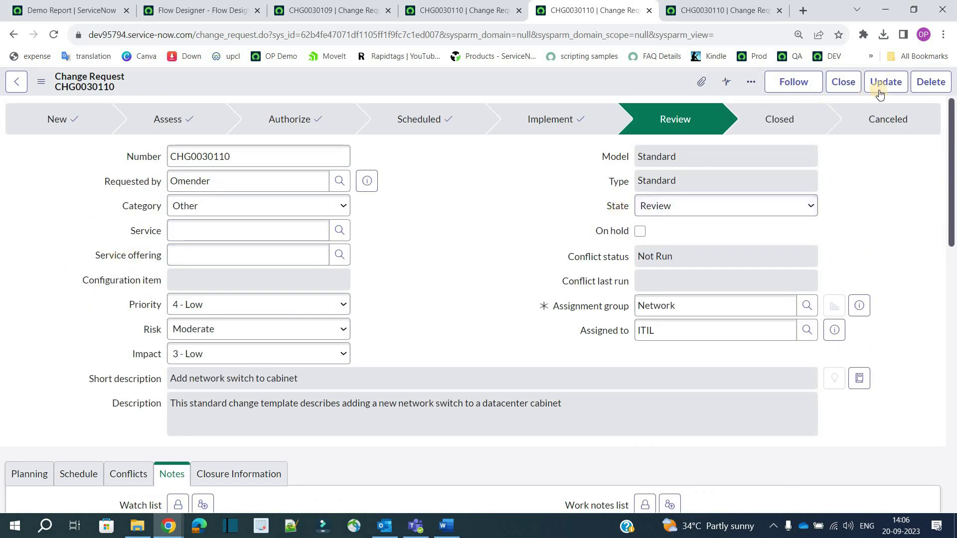
Close the change request with the close code Successful and the close notes "customer tested and provided signoff"
{"action": "left_click", "coordinate": [843, 82]}
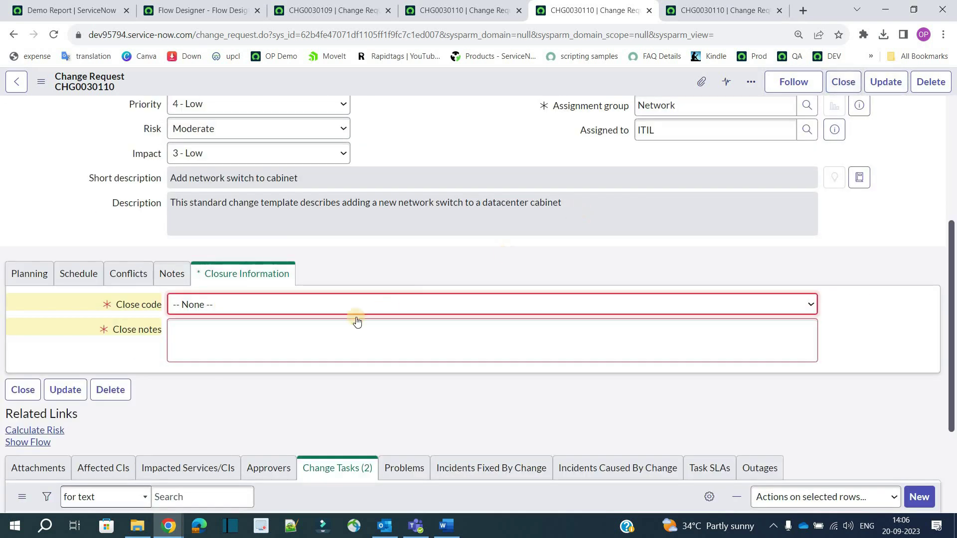
{"action": "left_click", "coordinate": [351, 305]}
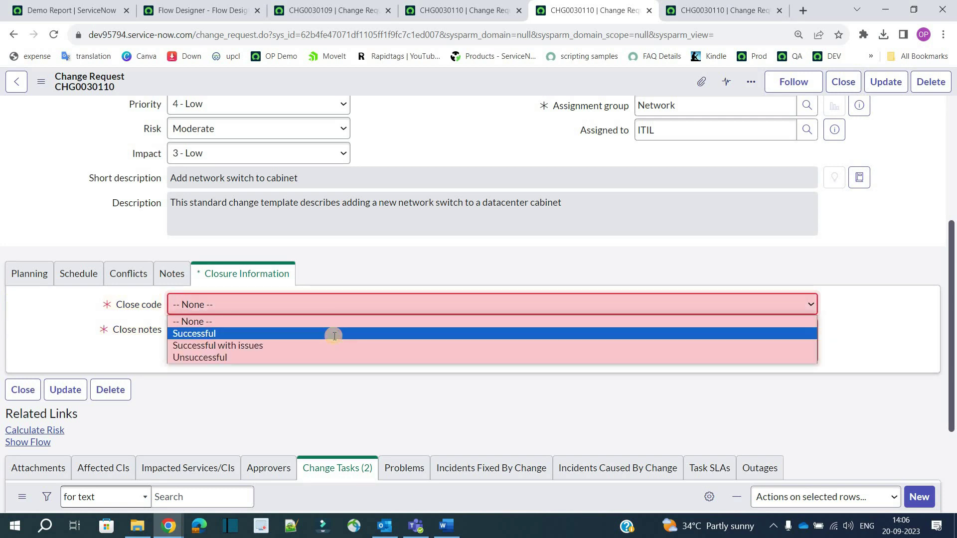
{"action": "left_click", "coordinate": [334, 334]}
{"action": "left_click", "coordinate": [334, 336]}
{"action": "type", "text": "customer tested and provided signoff"}
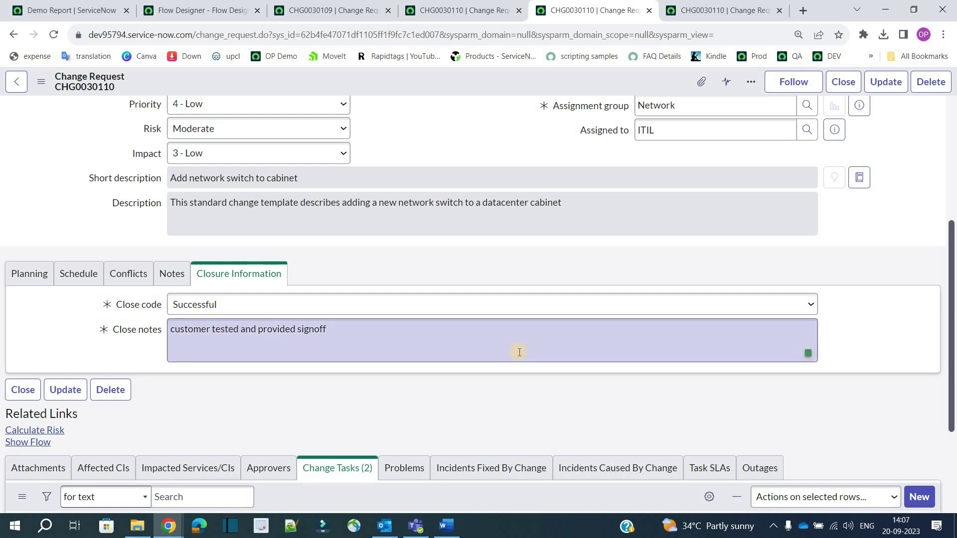
{"action": "left_click", "coordinate": [844, 82]}
{"action": "left_click", "coordinate": [843, 83]}
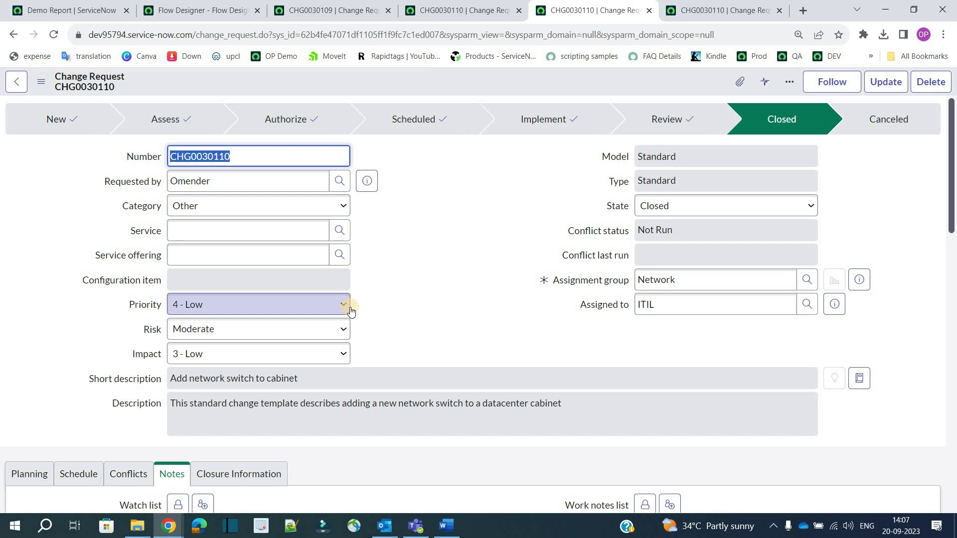
{"action": "left_click", "coordinate": [447, 219]}
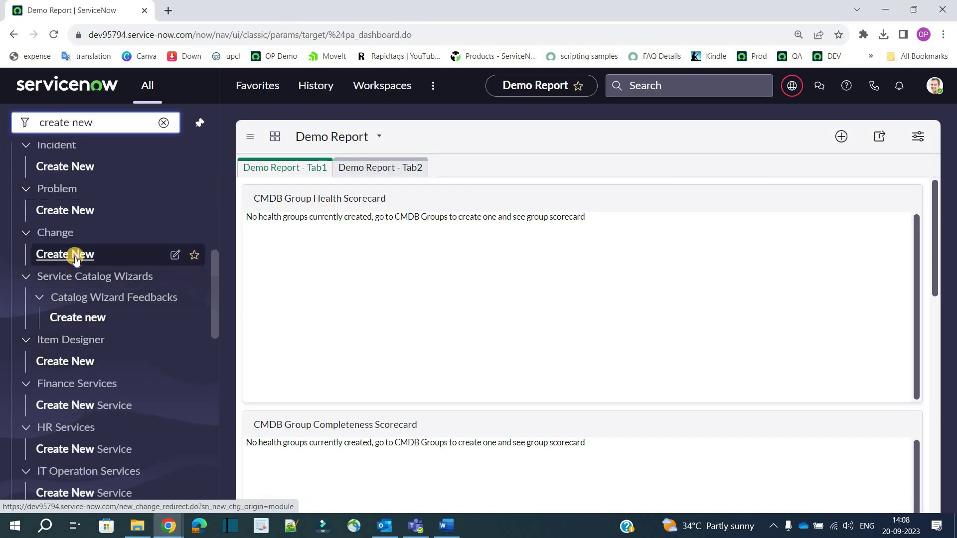
Open the page for creating a new change request in a separate tab
{"action": "left_click", "coordinate": [65, 254]}
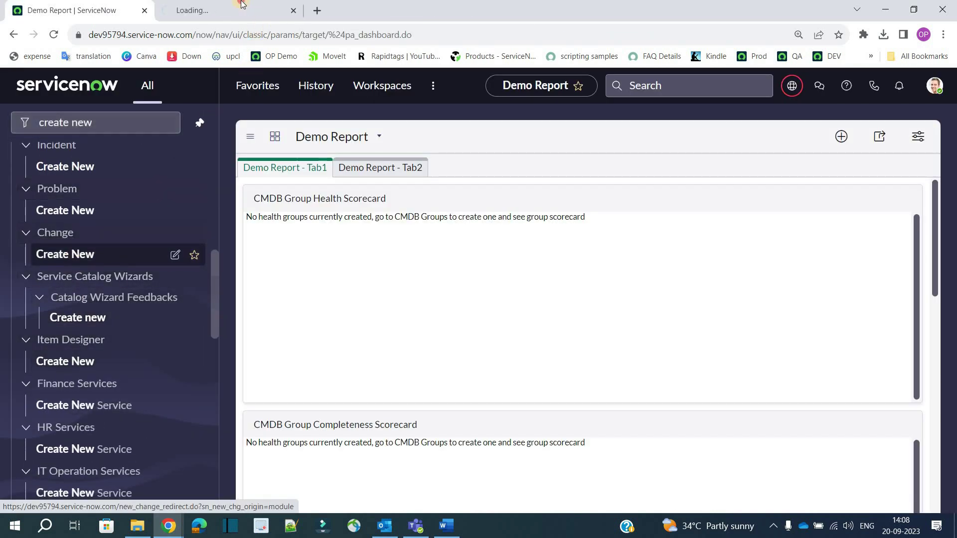
{"action": "left_click", "coordinate": [241, 7]}
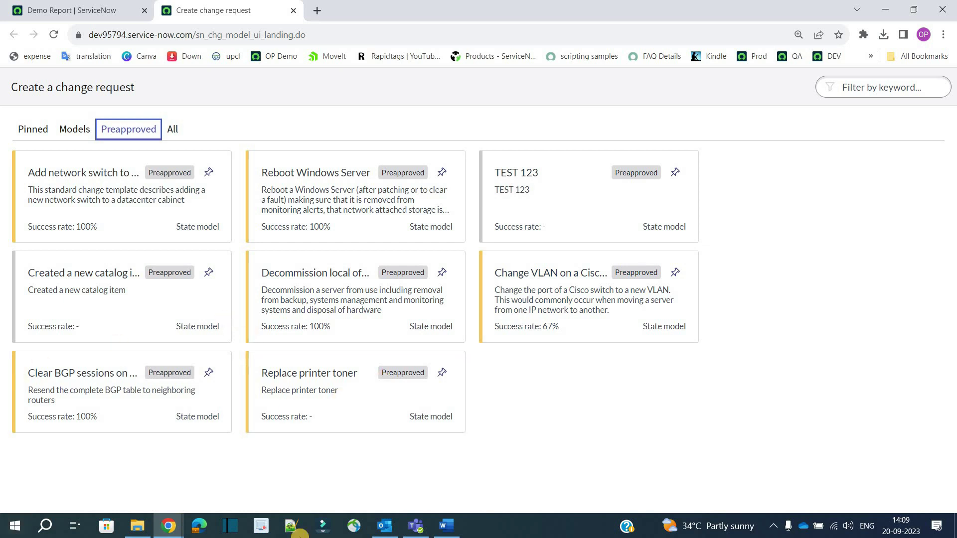
Open the standard change proposals in a separate tab and remove the list filter to show all records
{"action": "left_click", "coordinate": [141, 16]}
{"action": "left_click", "coordinate": [162, 123]}
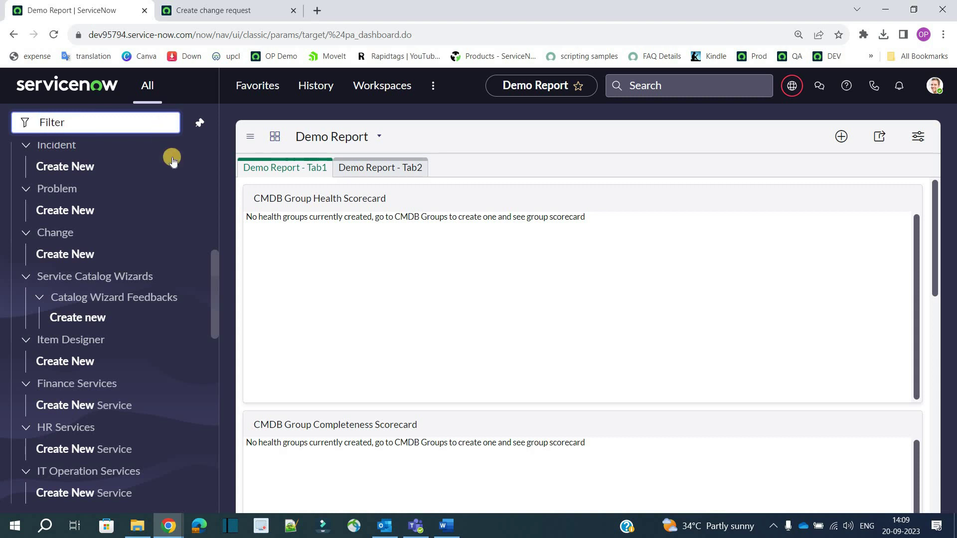
{"action": "scroll", "coordinate": [100, 303], "scroll_direction": "down", "scroll_amount": 7}
{"action": "scroll", "coordinate": [109, 303], "scroll_direction": "down", "scroll_amount": 20}
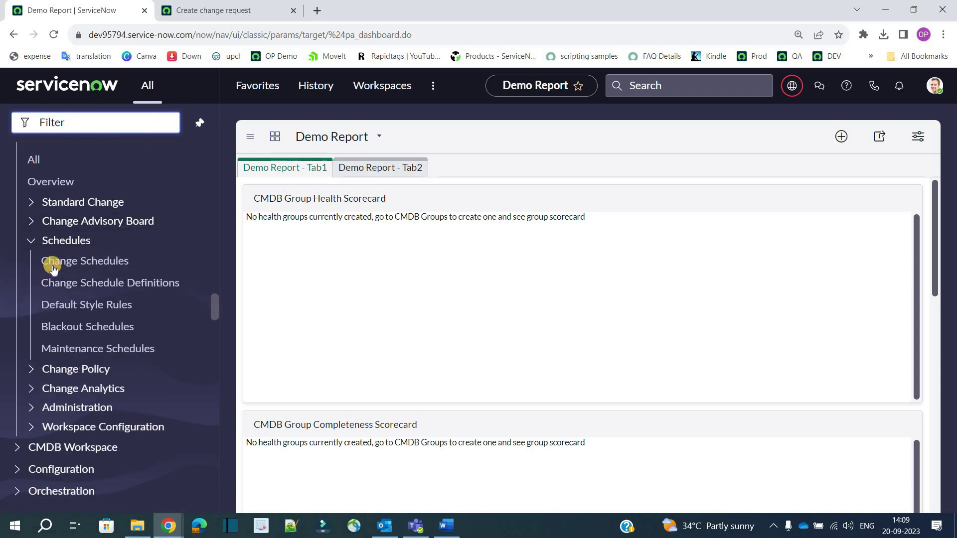
{"action": "left_click", "coordinate": [48, 204]}
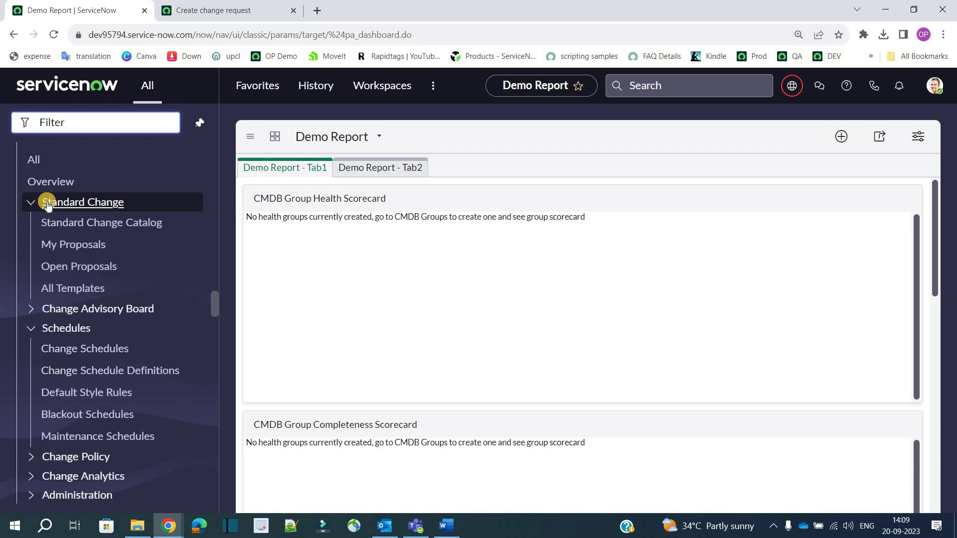
{"action": "middle_click", "coordinate": [72, 276]}
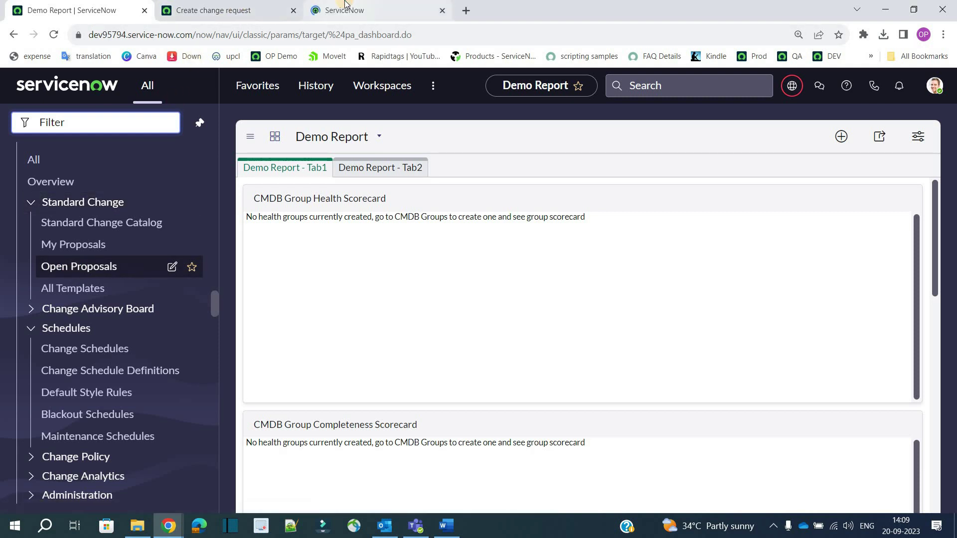
{"action": "left_click", "coordinate": [369, 10]}
{"action": "left_click", "coordinate": [23, 106]}
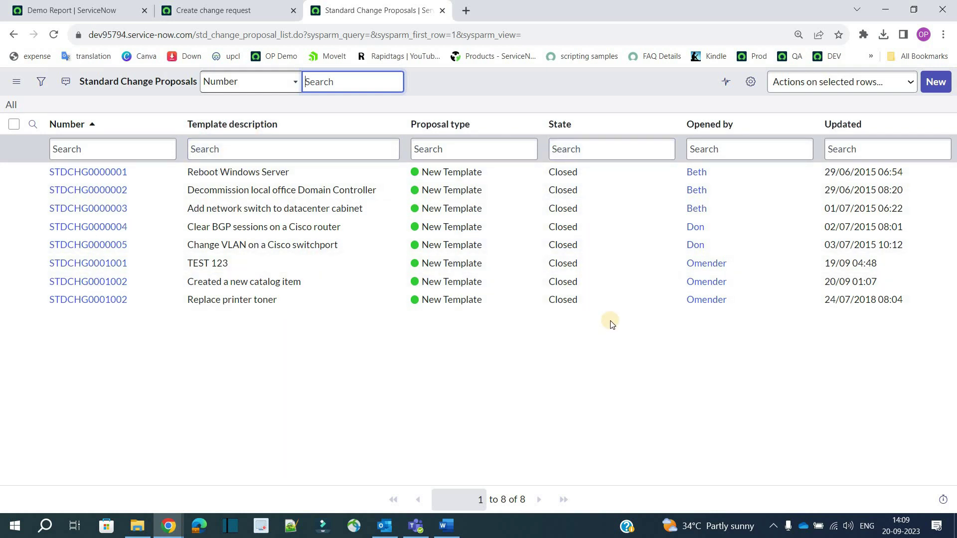
Compare the preapproved change templates with the records in the standard change proposals list
{"action": "left_click", "coordinate": [222, 8]}
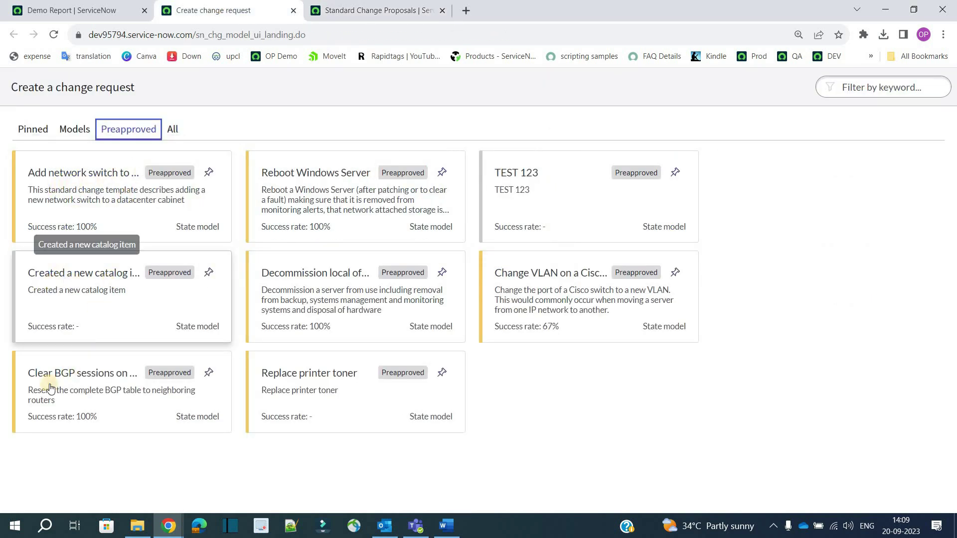
{"action": "left_click", "coordinate": [379, 10]}
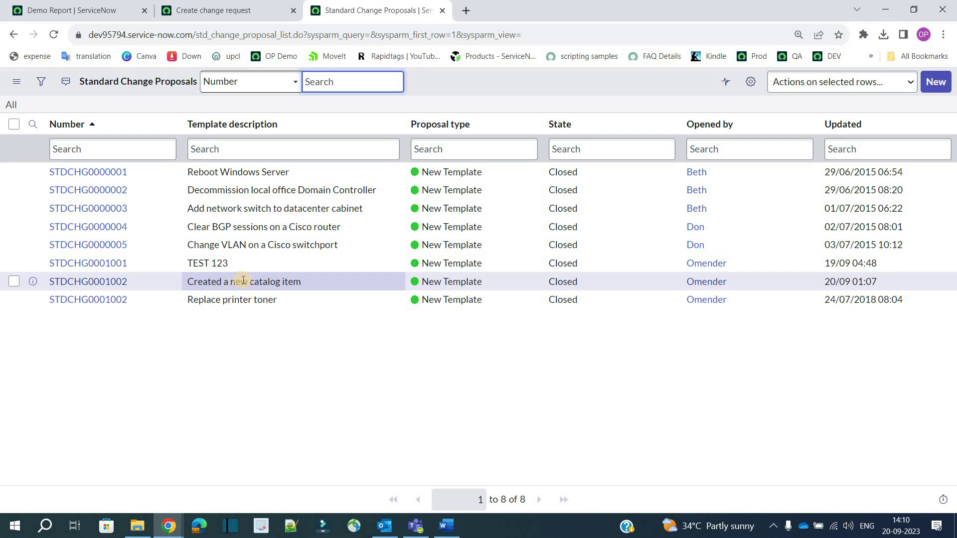
{"action": "left_click", "coordinate": [214, 11]}
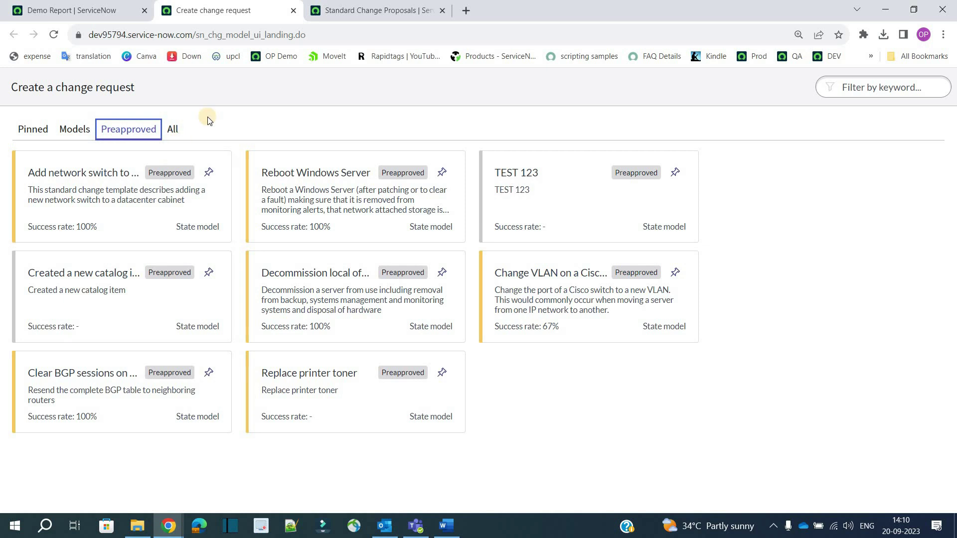
{"action": "key", "text": "ctrl+Tab"}
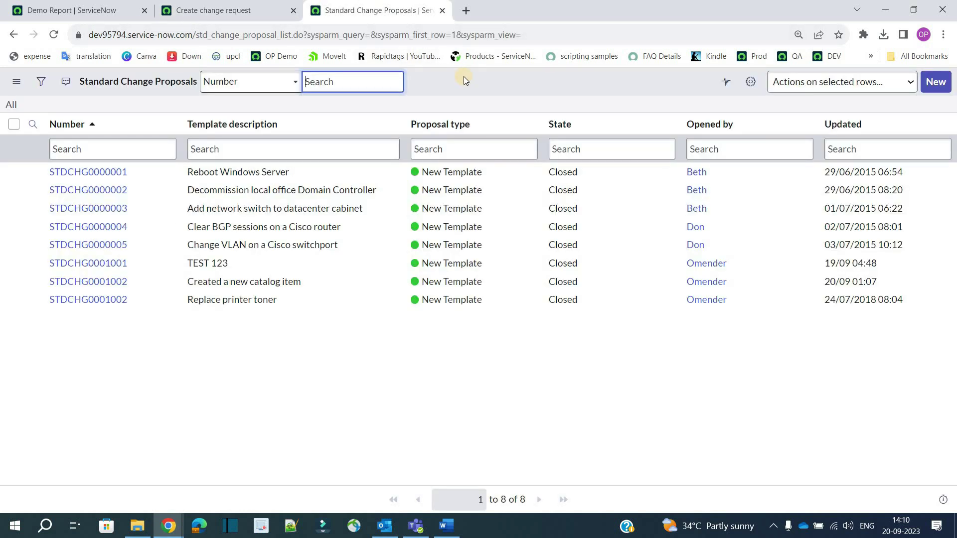
Start a new standard change proposal with the category Standard Changes and the template description "Update catalog item"
{"action": "left_click", "coordinate": [936, 81]}
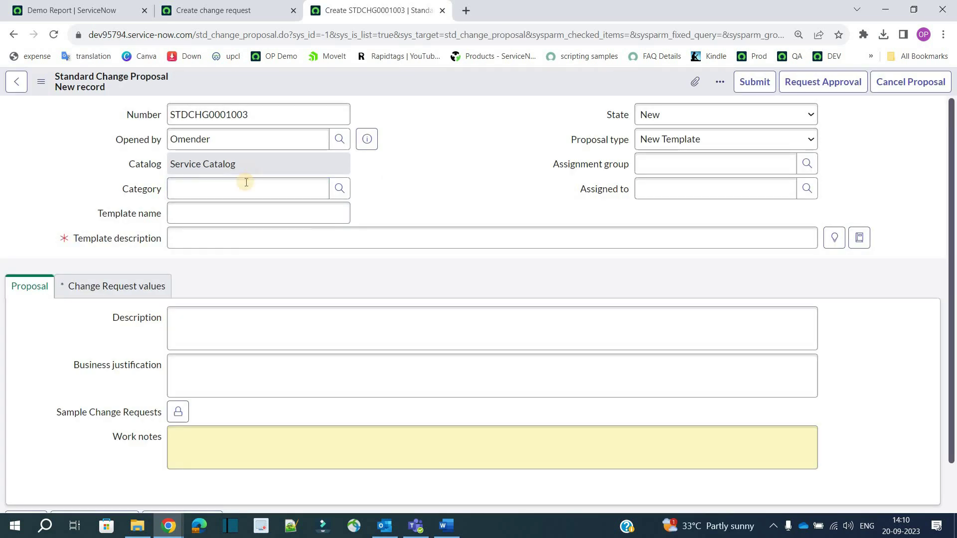
{"action": "left_click", "coordinate": [245, 186]}
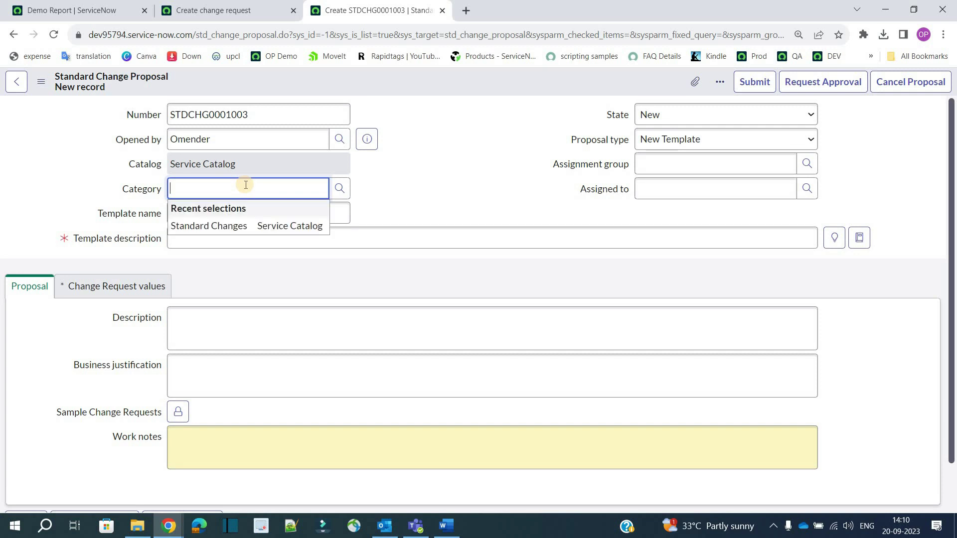
{"action": "left_click", "coordinate": [222, 228]}
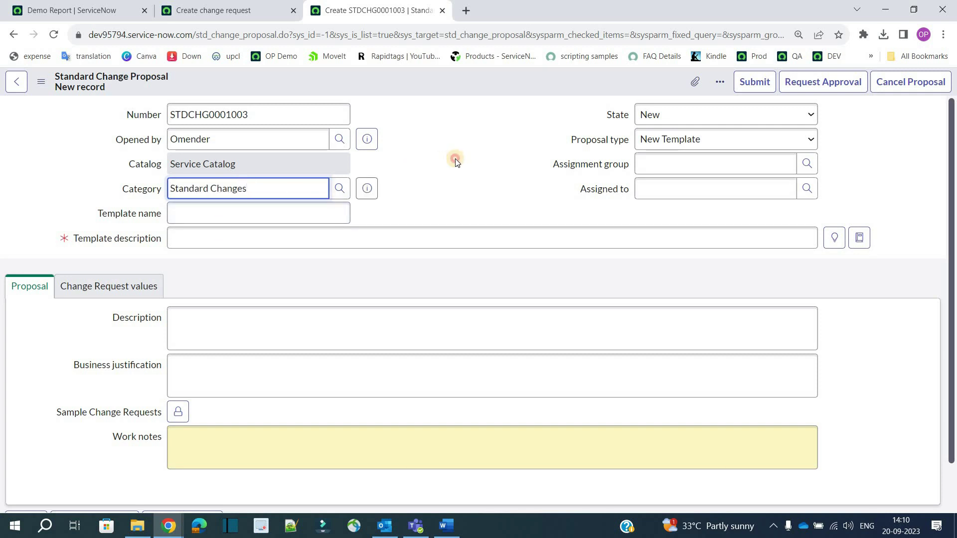
{"action": "left_click", "coordinate": [263, 237]}
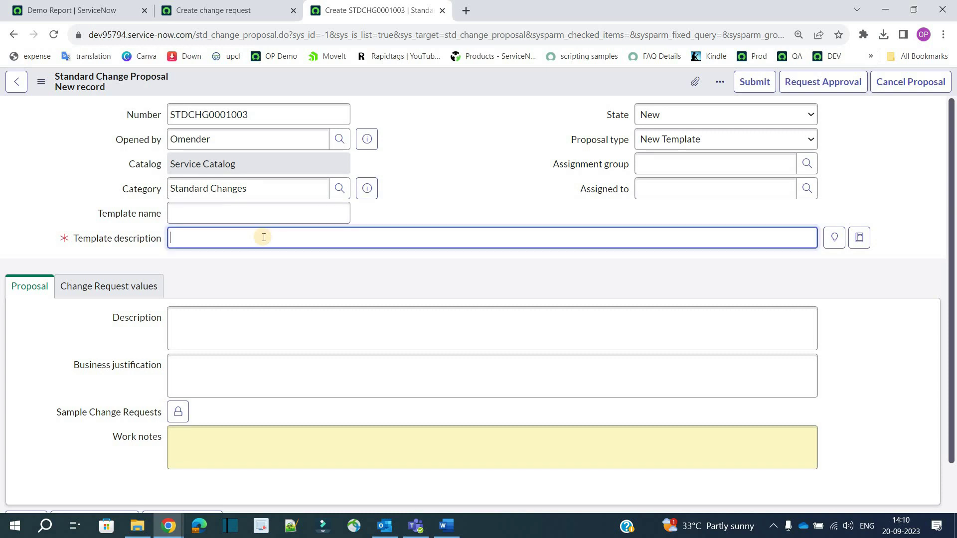
{"action": "type", "text": "Update catalog item"}
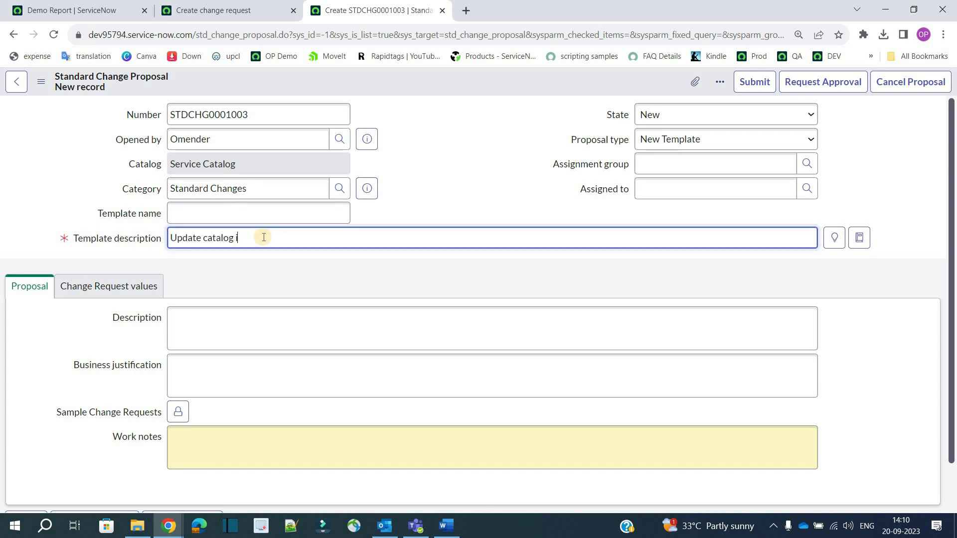
{"action": "left_click", "coordinate": [509, 183]}
Set the proposal's assignment group to Software
{"action": "left_click", "coordinate": [718, 167]}
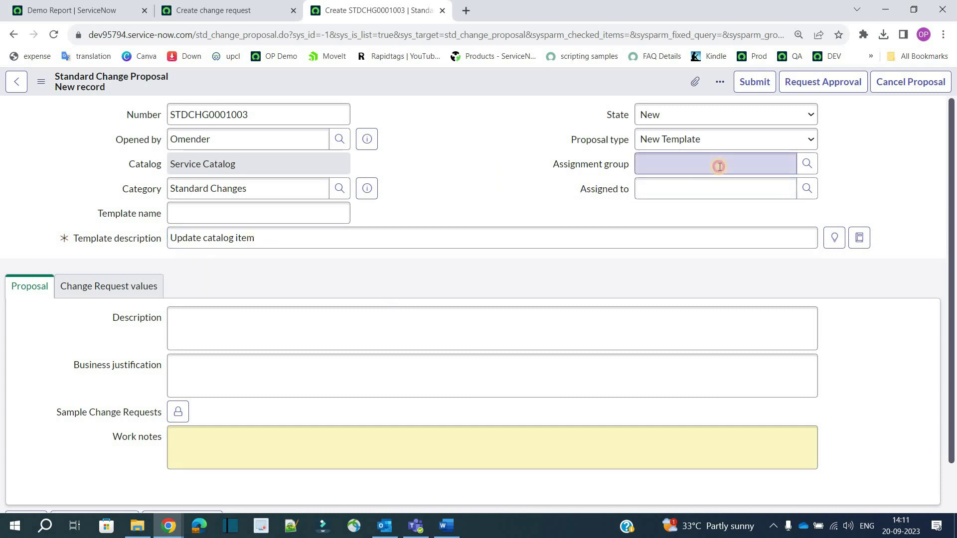
{"action": "left_click", "coordinate": [663, 196]}
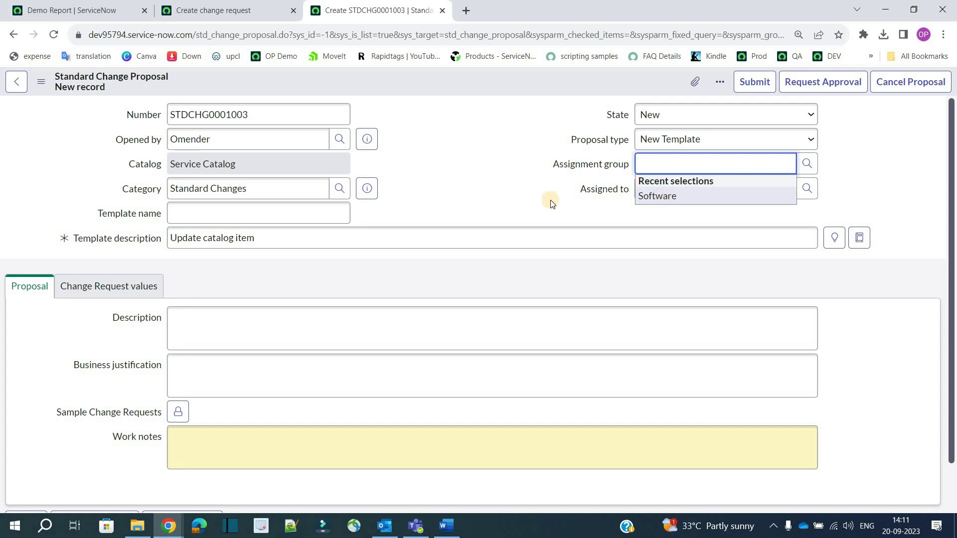
{"action": "left_click", "coordinate": [525, 191]}
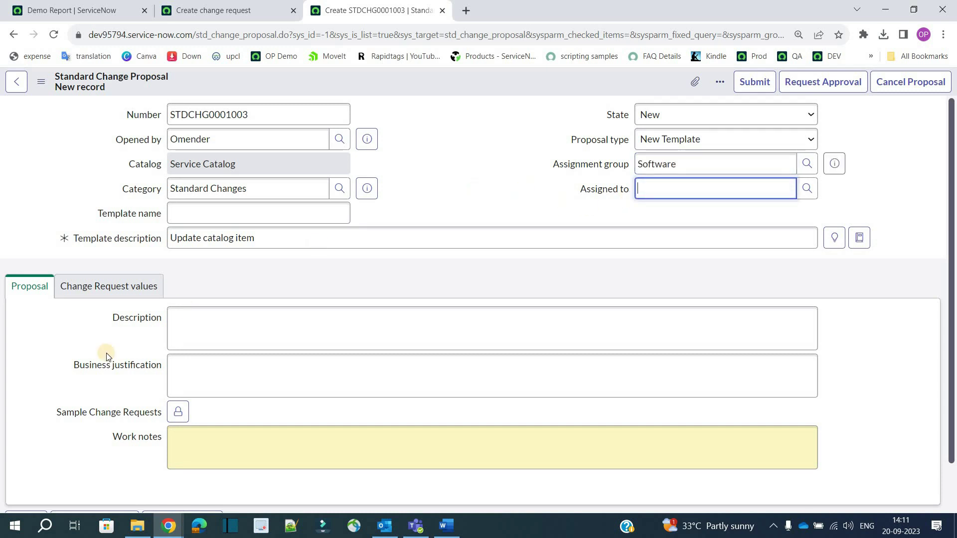
Add the CAB required field with the value true to the proposal's change request values and save the record
{"action": "scroll", "coordinate": [98, 351], "scroll_direction": "down", "scroll_amount": 2}
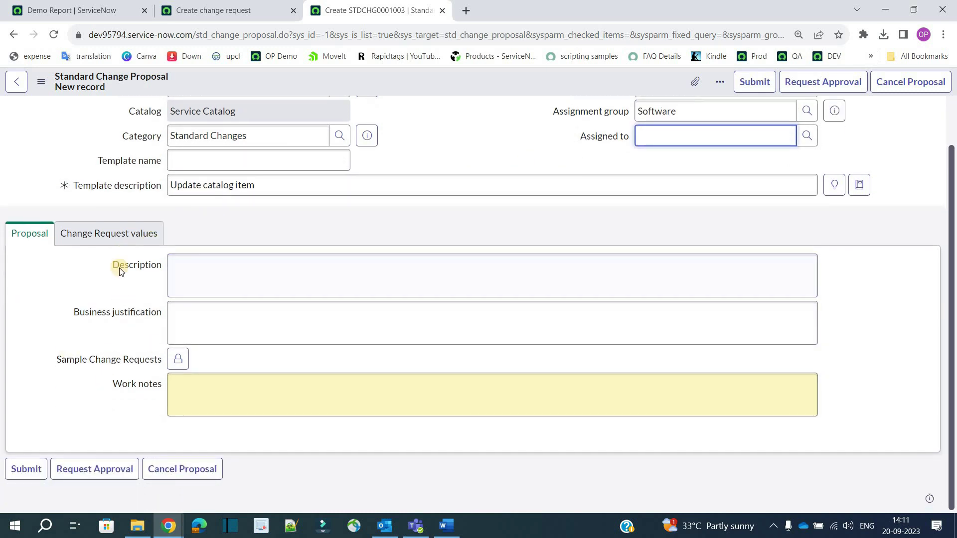
{"action": "left_click", "coordinate": [83, 238]}
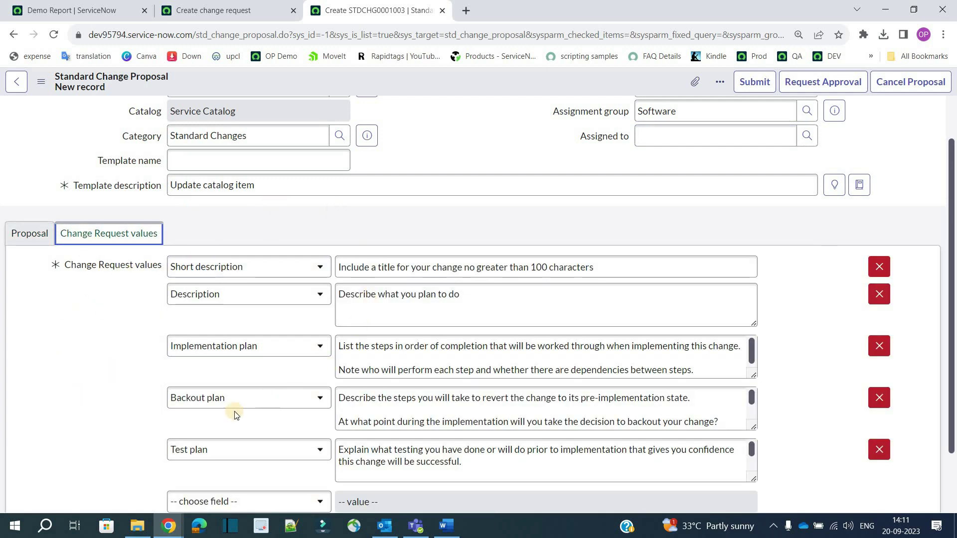
{"action": "scroll", "coordinate": [299, 375], "scroll_direction": "down", "scroll_amount": 2}
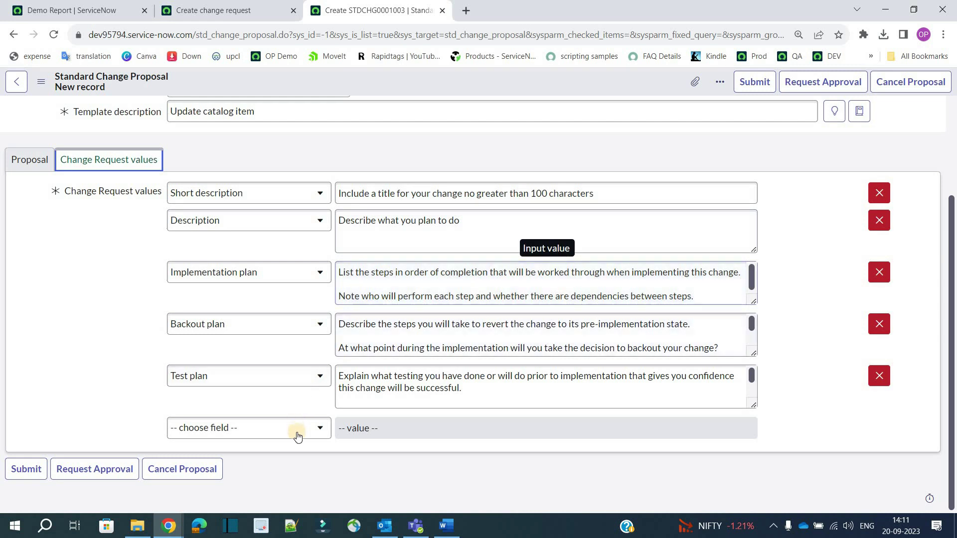
{"action": "scroll", "coordinate": [261, 439], "scroll_direction": "up", "scroll_amount": 1}
{"action": "scroll", "coordinate": [262, 439], "scroll_direction": "down", "scroll_amount": 1}
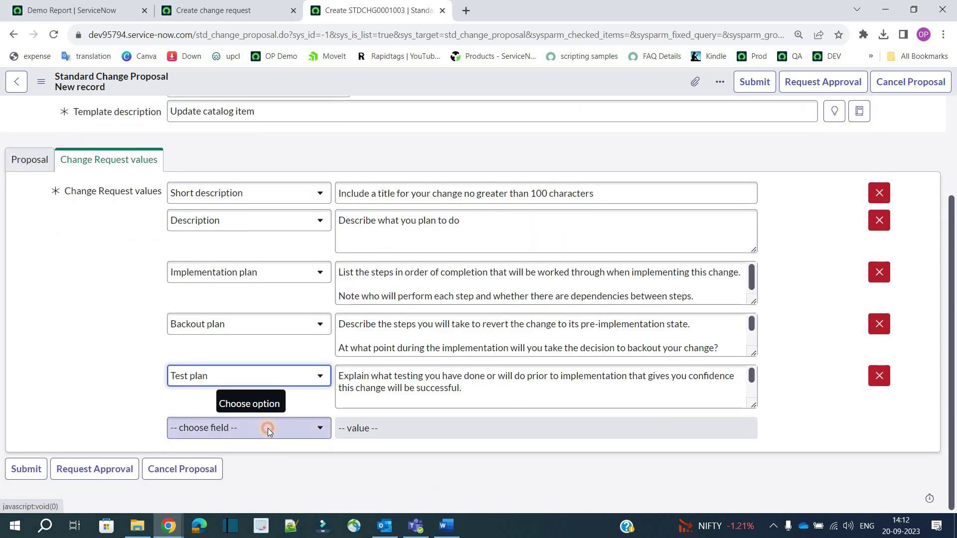
{"action": "left_click", "coordinate": [266, 428]}
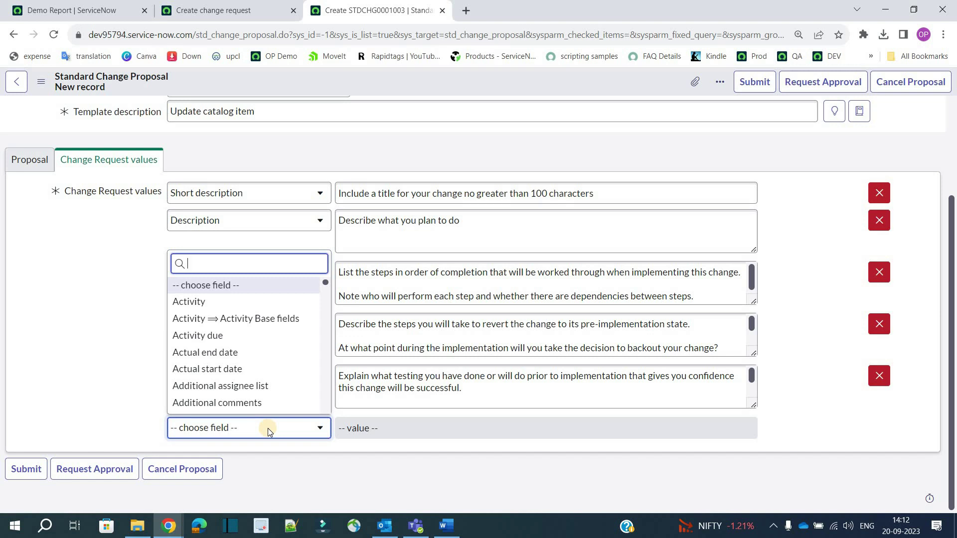
{"action": "type", "text": "cab"}
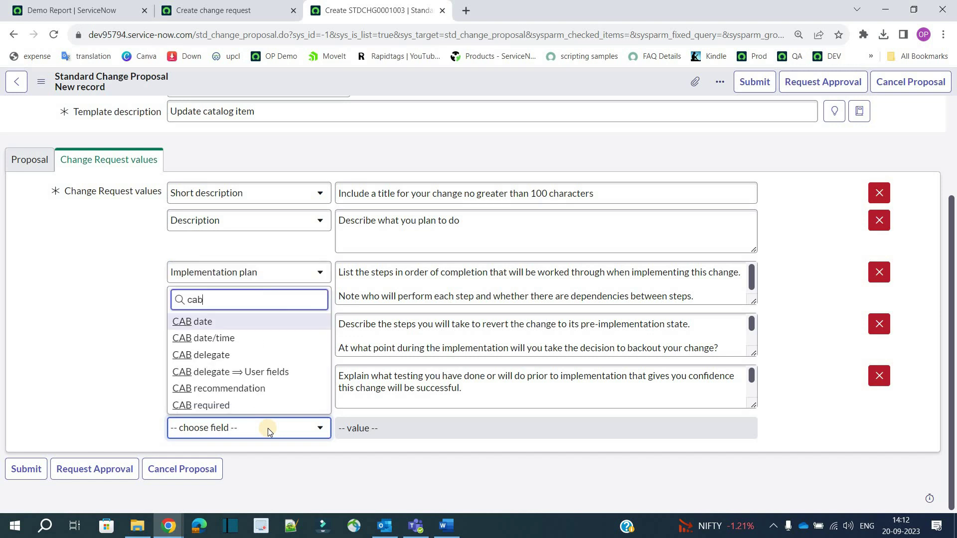
{"action": "left_click", "coordinate": [224, 405]}
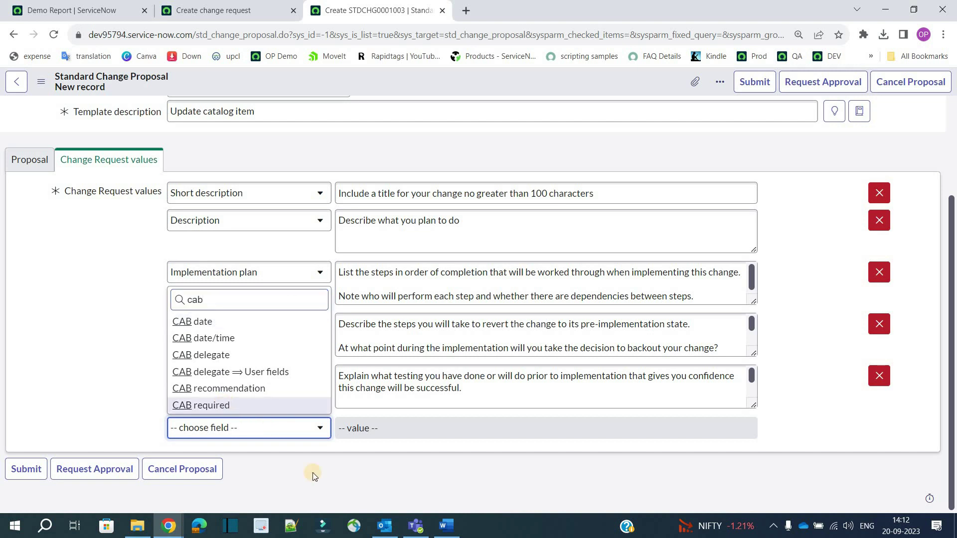
{"action": "key", "text": "ctrl+s"}
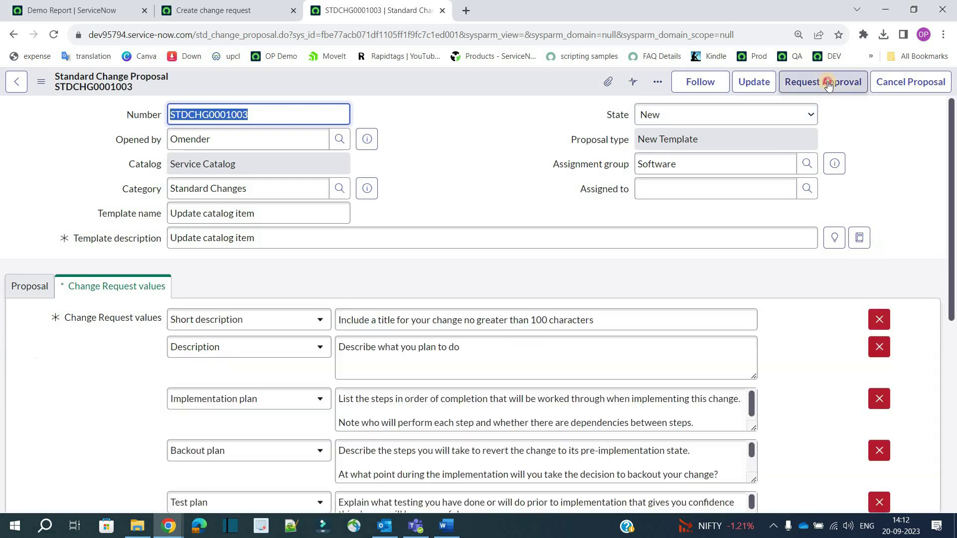
Request approval for the standard change proposal and approve it through one of its approver records
{"action": "left_click", "coordinate": [828, 84]}
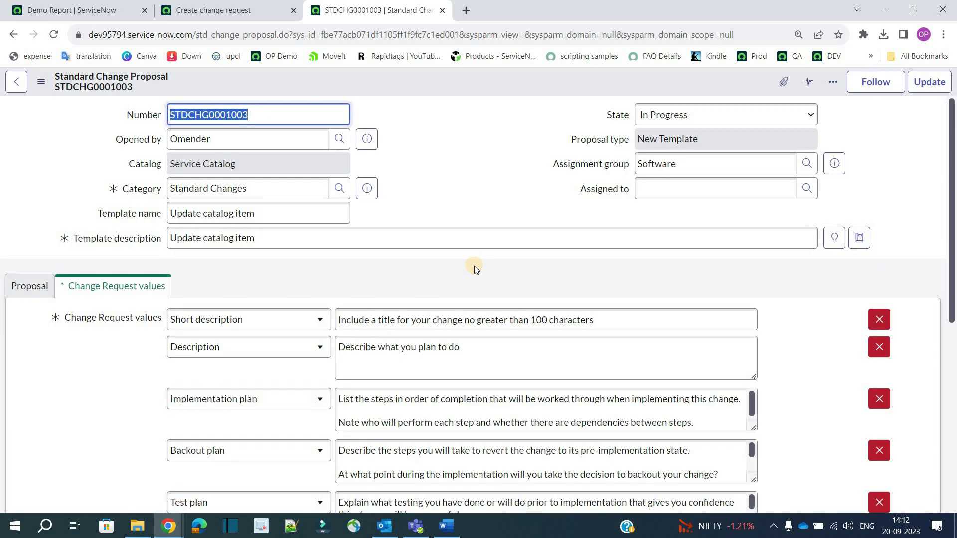
{"action": "scroll", "coordinate": [480, 273], "scroll_direction": "down", "scroll_amount": 5}
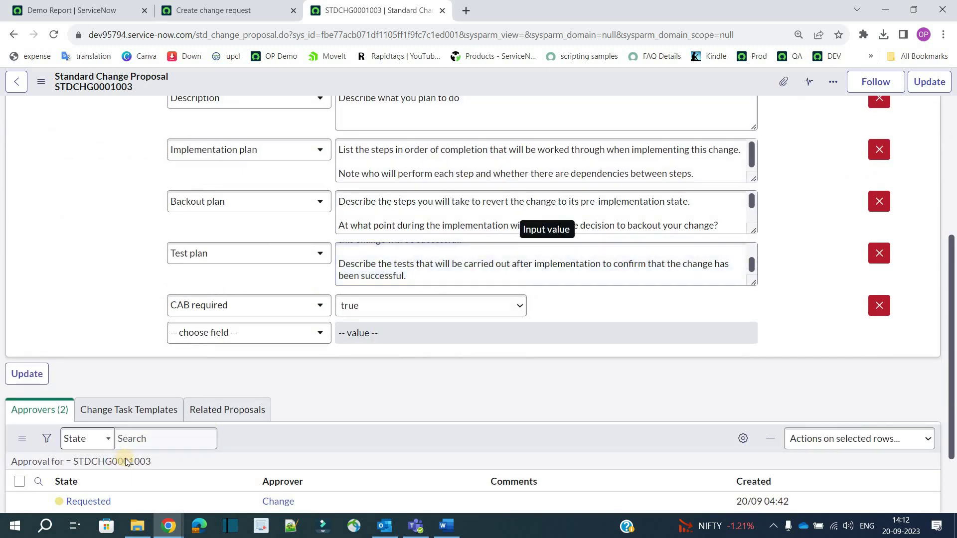
{"action": "scroll", "coordinate": [68, 388], "scroll_direction": "down", "scroll_amount": 2}
{"action": "scroll", "coordinate": [68, 388], "scroll_direction": "down", "scroll_amount": 1}
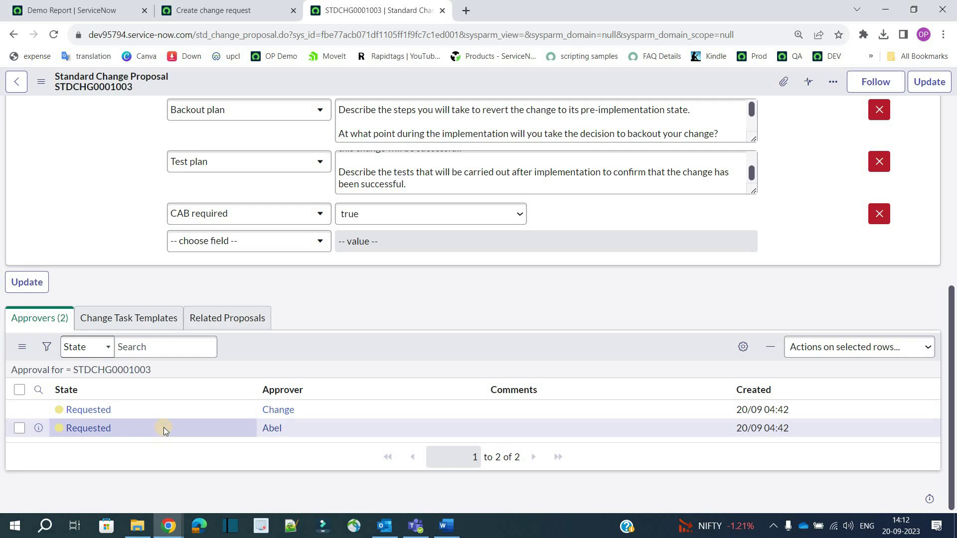
{"action": "left_click", "coordinate": [165, 413]}
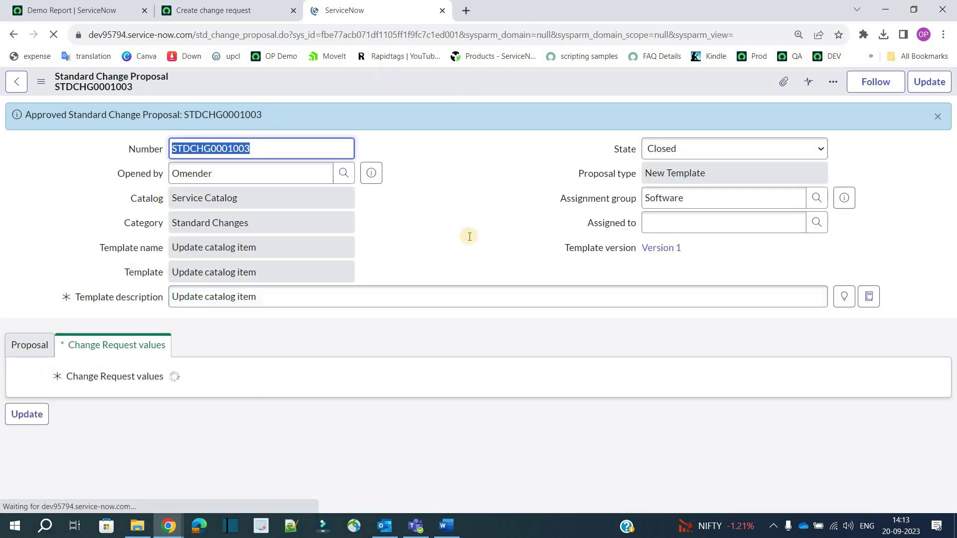
Reload the preapproved change templates and check for the Update catalog item template
{"action": "left_click", "coordinate": [225, 15]}
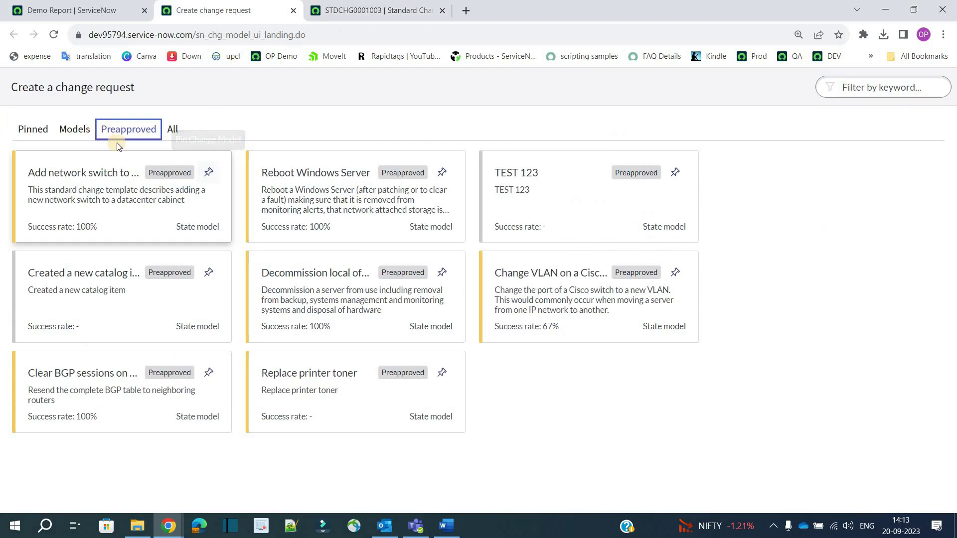
{"action": "left_click", "coordinate": [55, 36]}
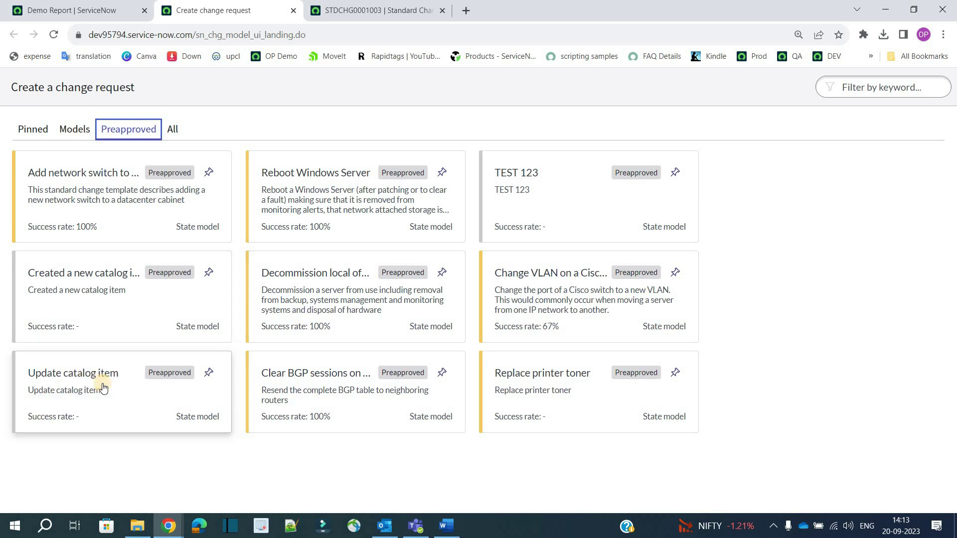
Open the Service Catalog from the Self-Service application in the main ServiceNow tab
{"action": "left_click", "coordinate": [100, 6]}
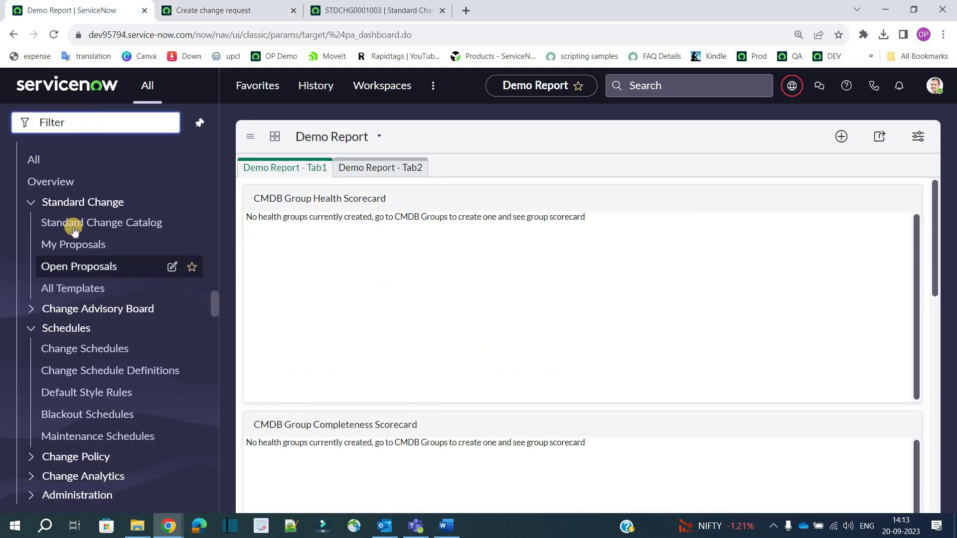
{"action": "scroll", "coordinate": [92, 254], "scroll_direction": "up", "scroll_amount": 20}
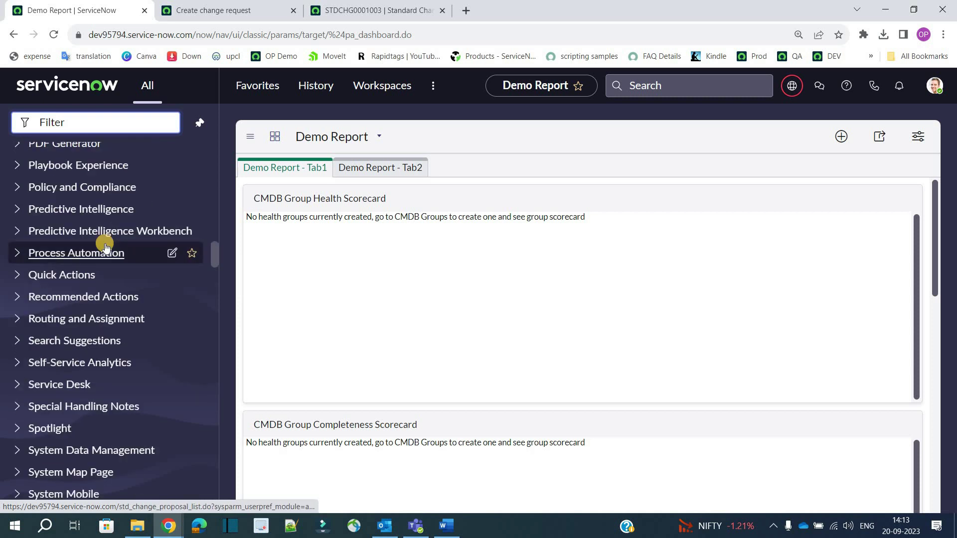
{"action": "scroll", "coordinate": [90, 186], "scroll_direction": "up", "scroll_amount": 3}
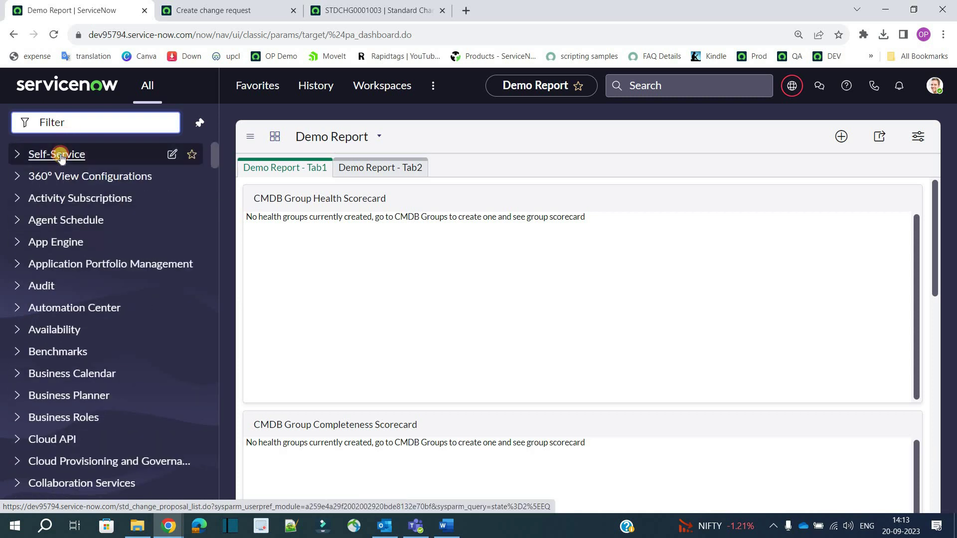
{"action": "left_click", "coordinate": [54, 154]}
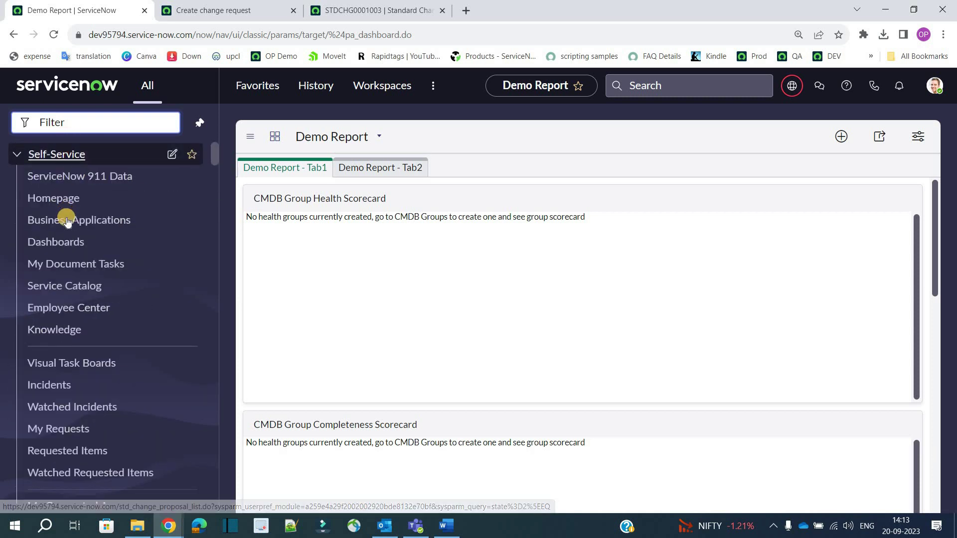
{"action": "left_click", "coordinate": [75, 285]}
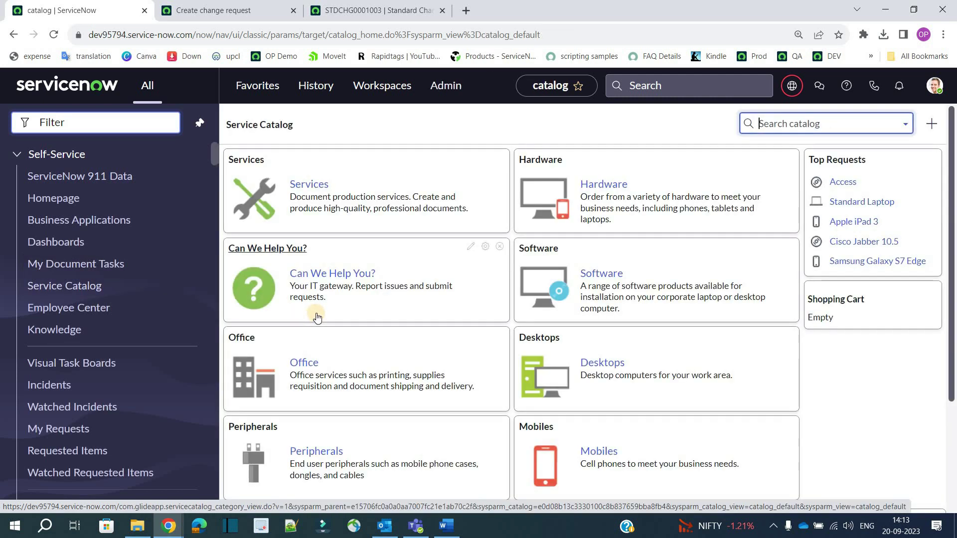
Create a change request from the Update catalog item template in the Standard Changes category and return to the home page
{"action": "scroll", "coordinate": [289, 299], "scroll_direction": "down", "scroll_amount": 3}
{"action": "left_click", "coordinate": [291, 348]}
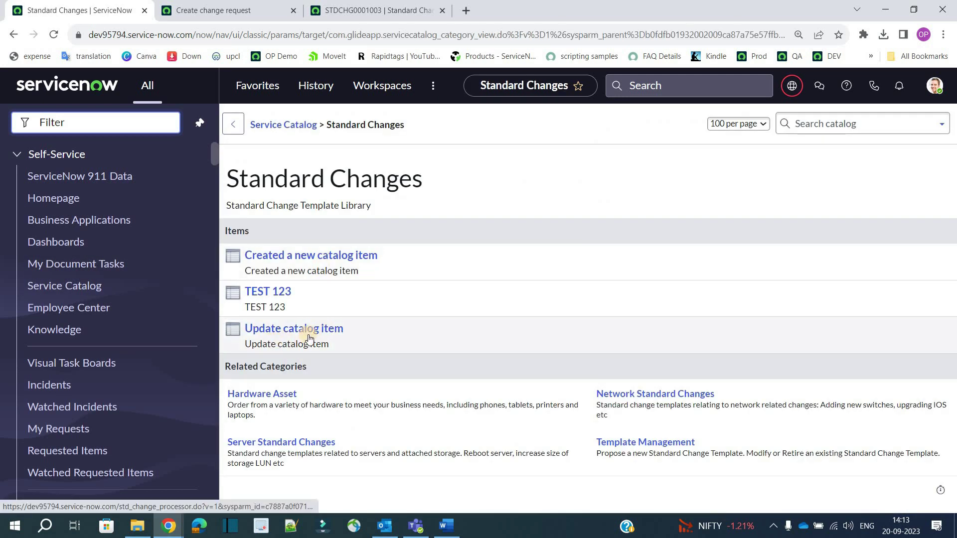
{"action": "left_click", "coordinate": [309, 329]}
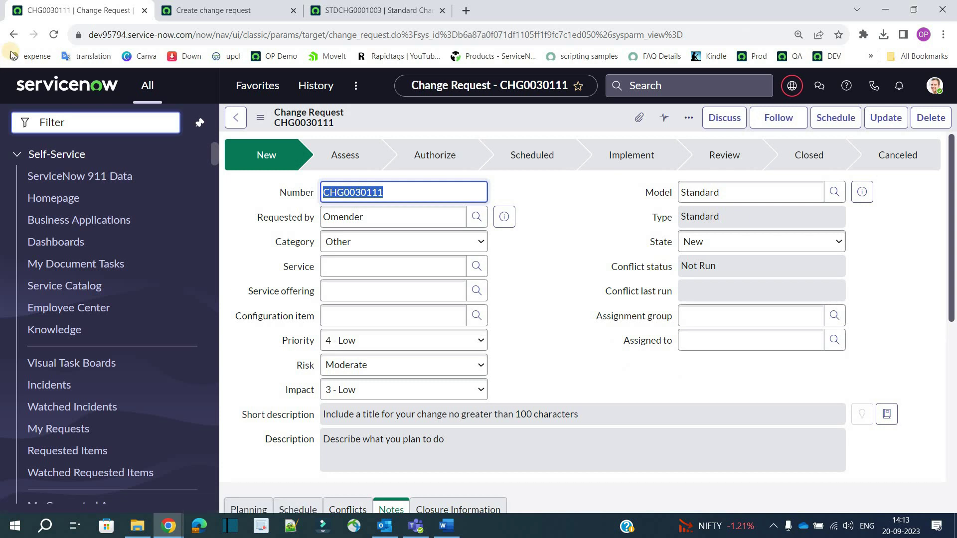
{"action": "left_click", "coordinate": [65, 85]}
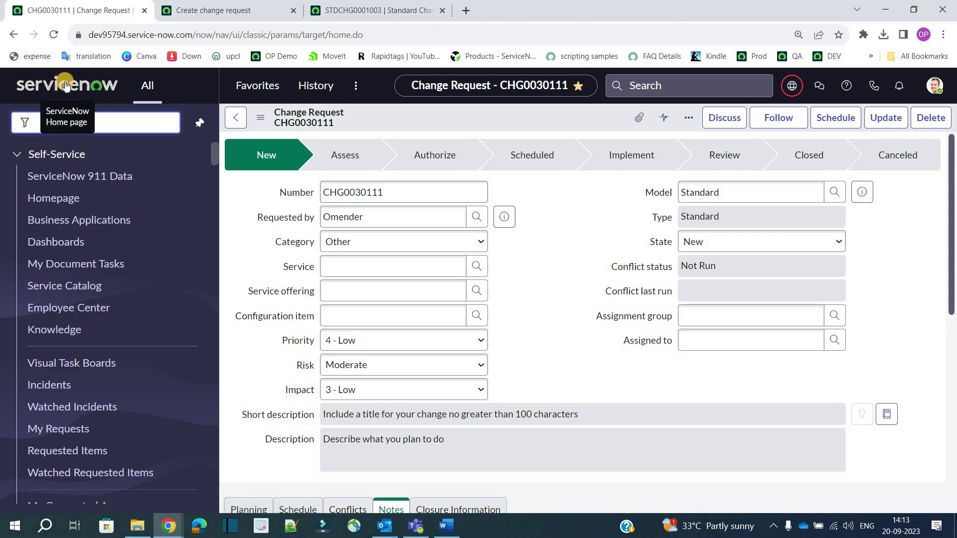